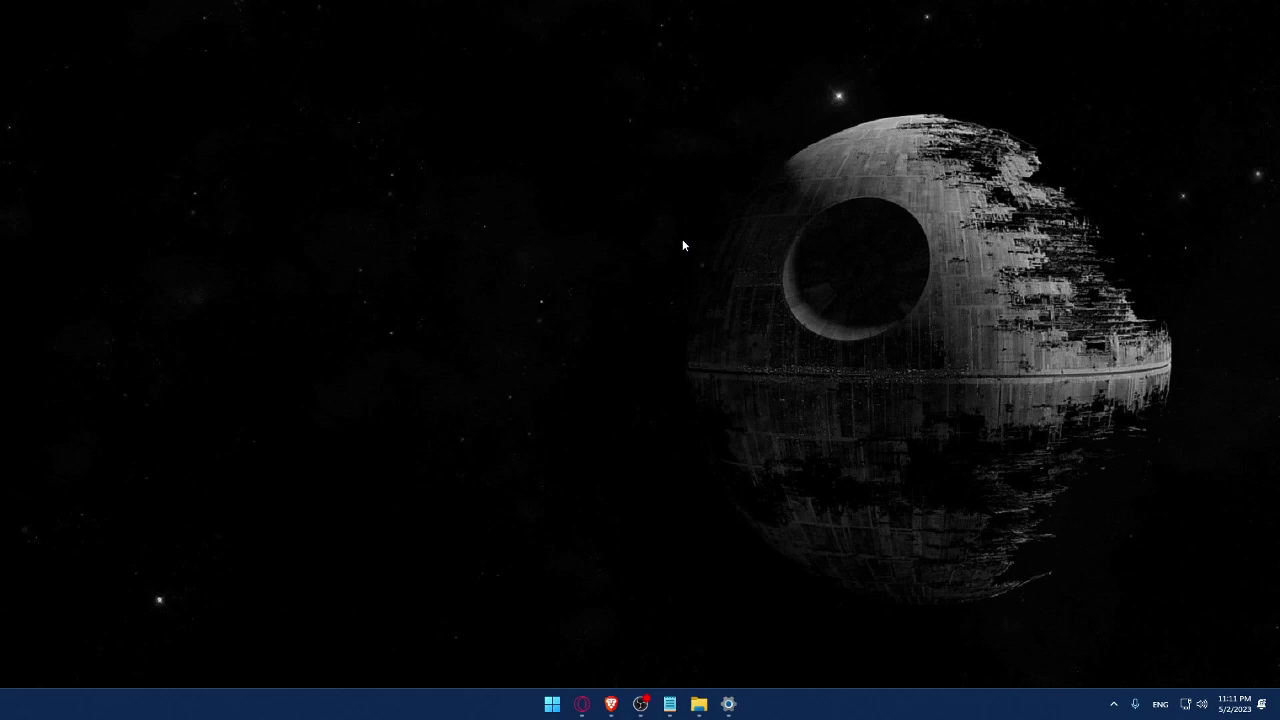
Open Brave and load wix.com, then reset magnification to 100% and close the Magnifier
{"action": "left_click", "coordinate": [611, 703]}
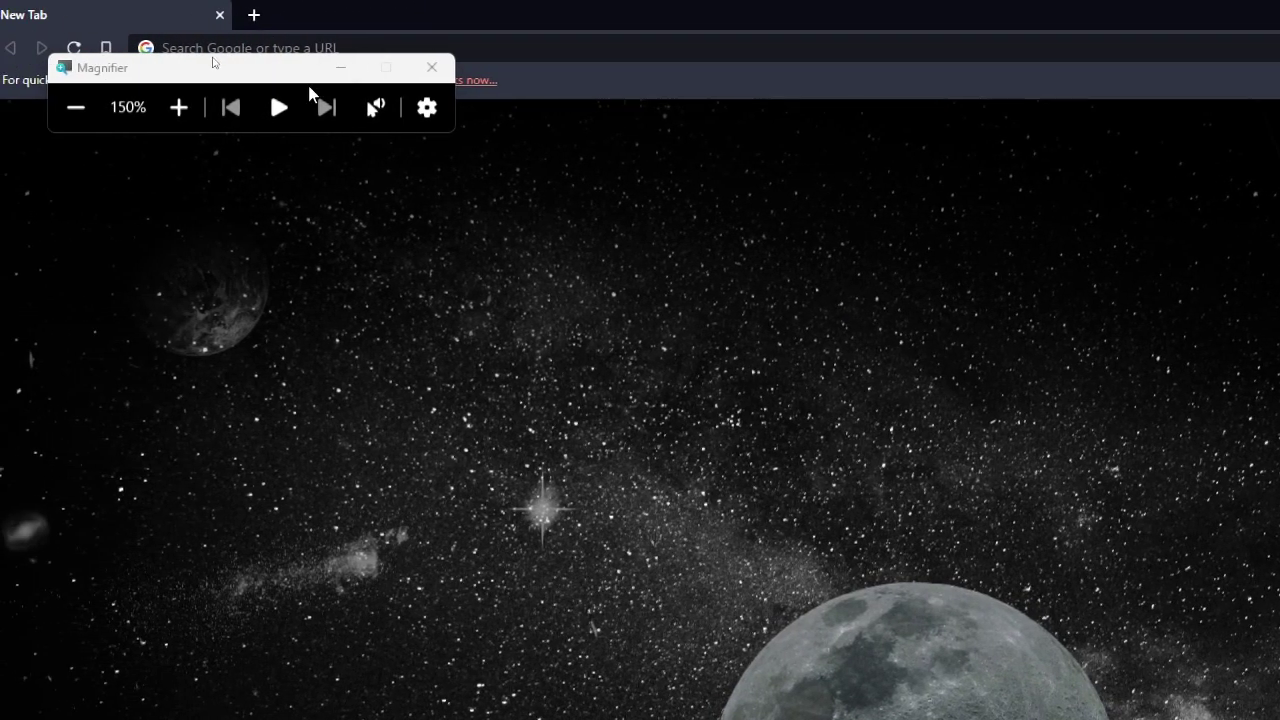
{"action": "left_click_drag", "start_coordinate": [300, 67], "coordinate": [167, 397]}
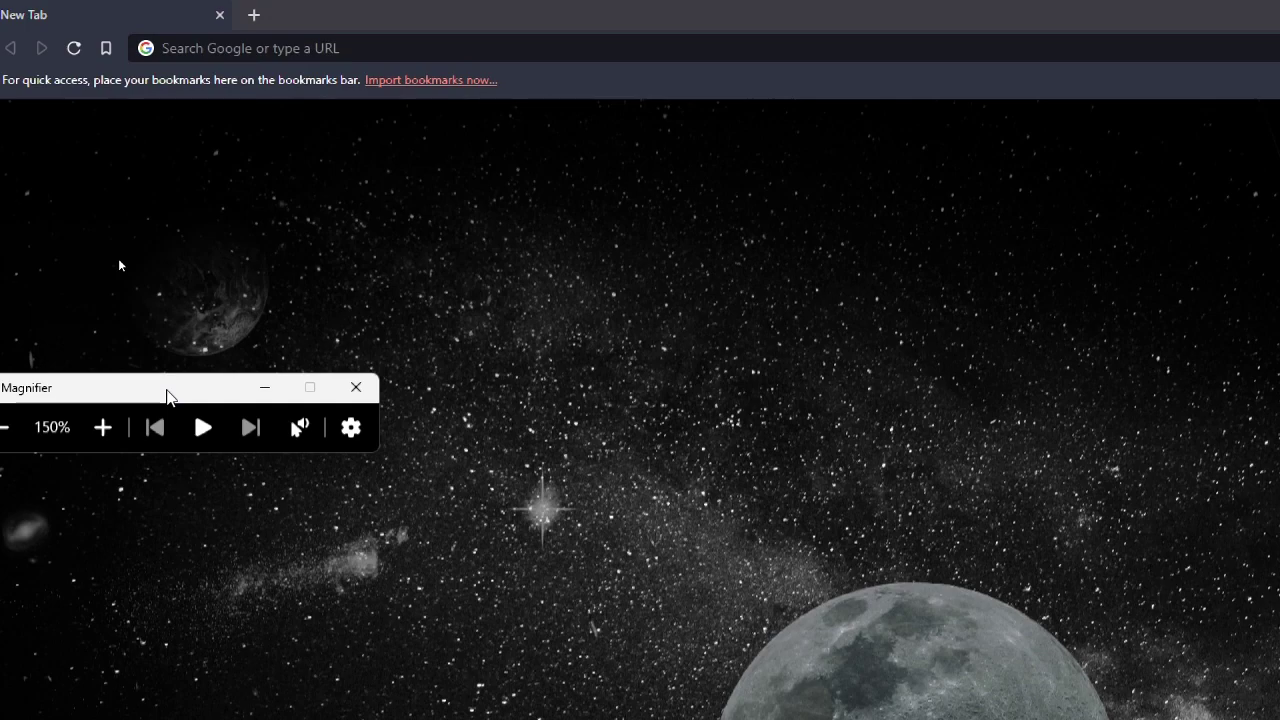
{"action": "left_click", "coordinate": [263, 50]}
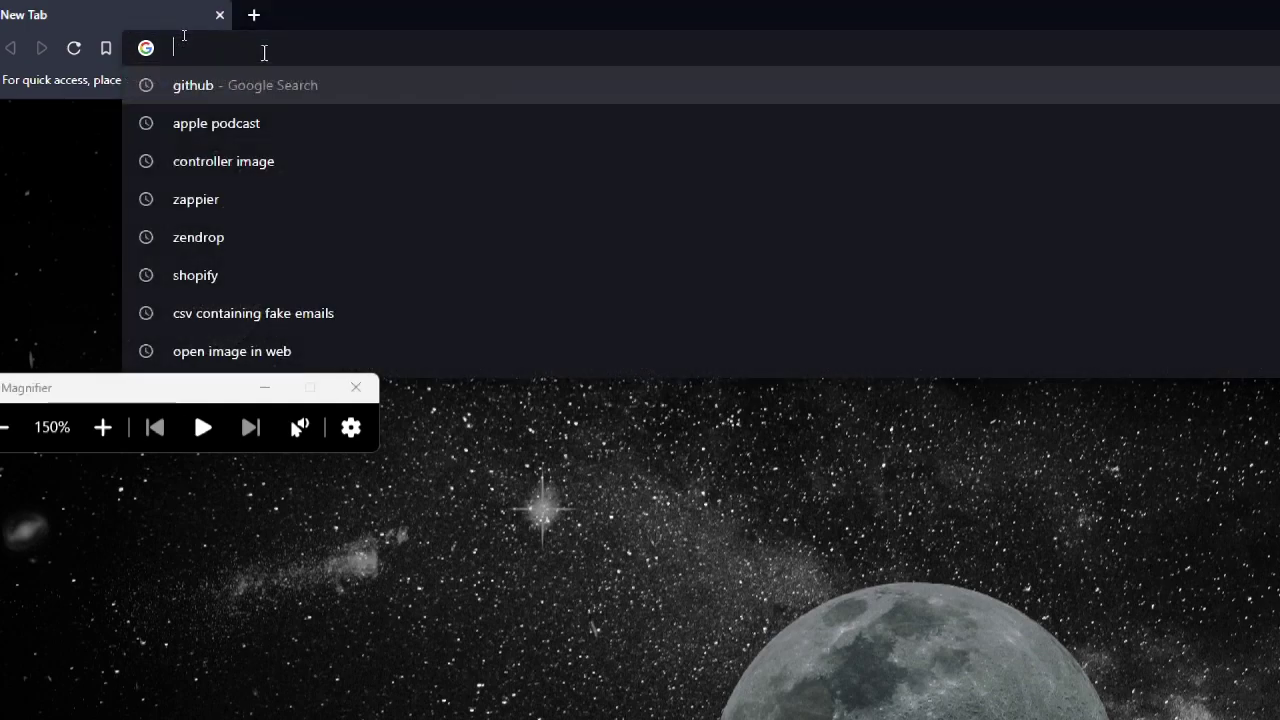
{"action": "type", "text": "wix"}
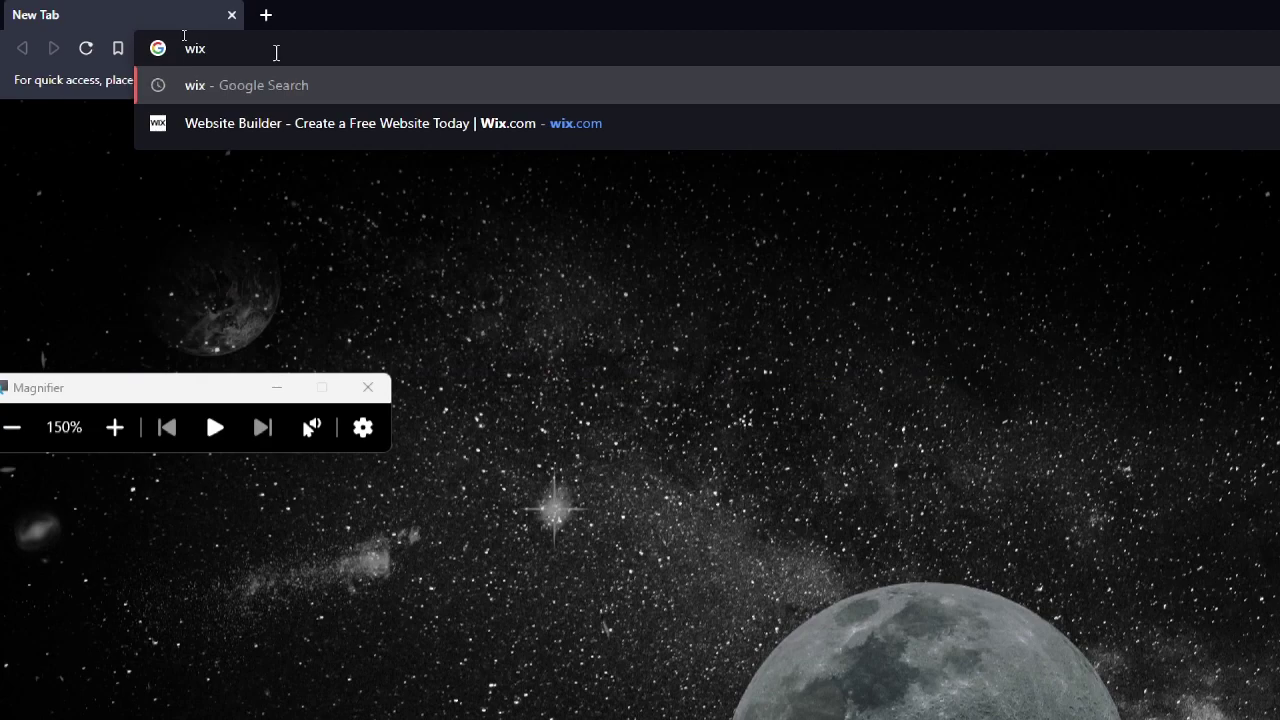
{"action": "type", "text": ".com"}
{"action": "key", "text": "Return"}
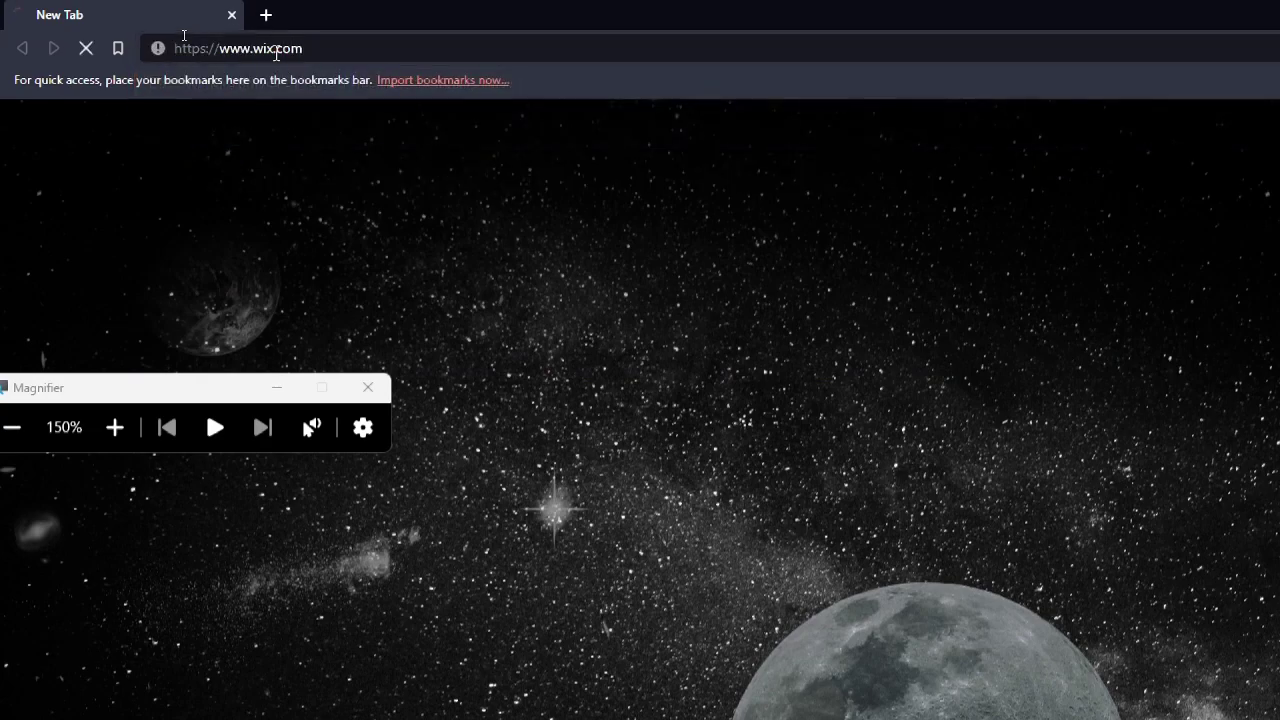
{"action": "key", "text": "super+minus"}
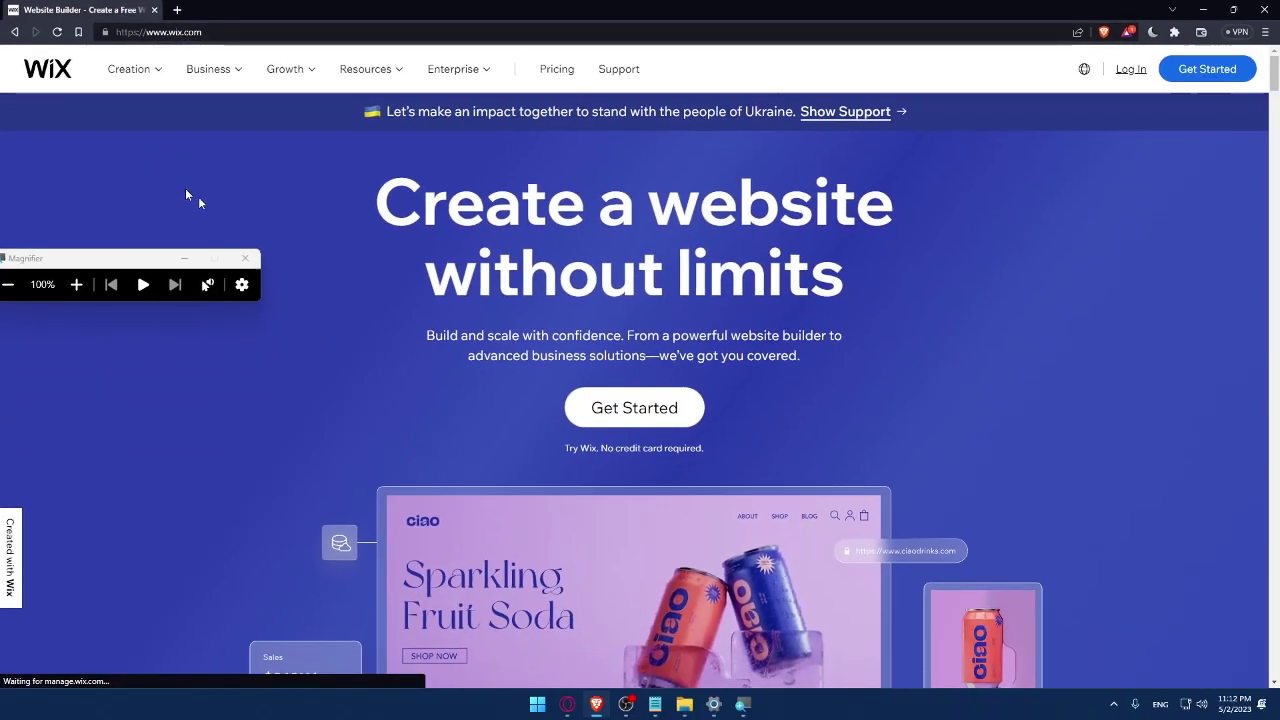
{"action": "left_click", "coordinate": [245, 258]}
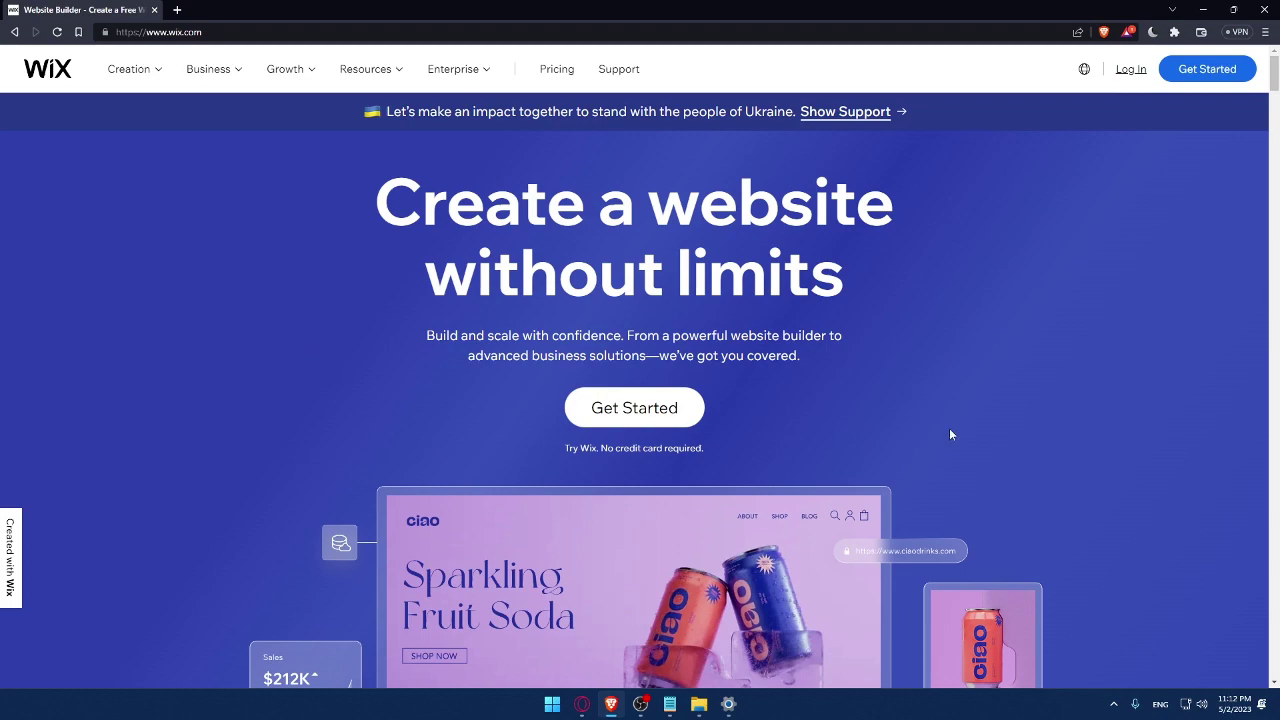
Reach the Wix Log In page via Get Started and select the Email field
{"action": "left_click", "coordinate": [1130, 72]}
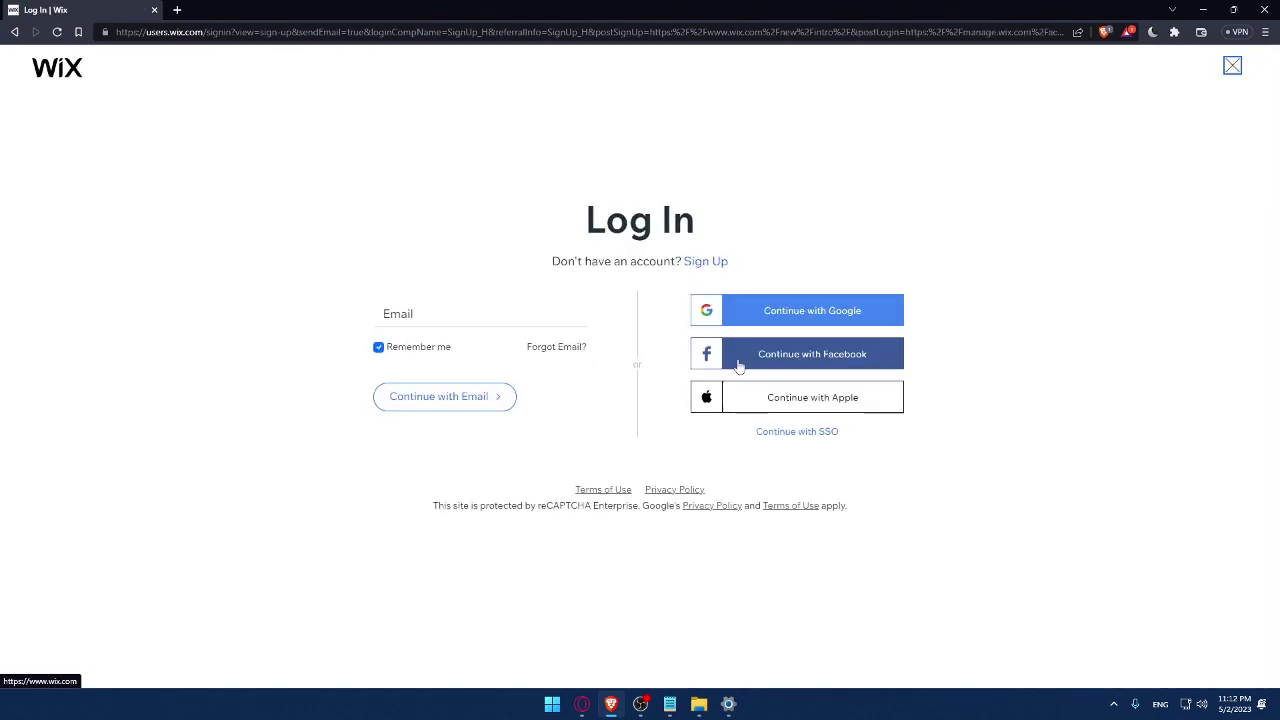
{"action": "left_click", "coordinate": [428, 314]}
{"action": "left_click", "coordinate": [338, 275]}
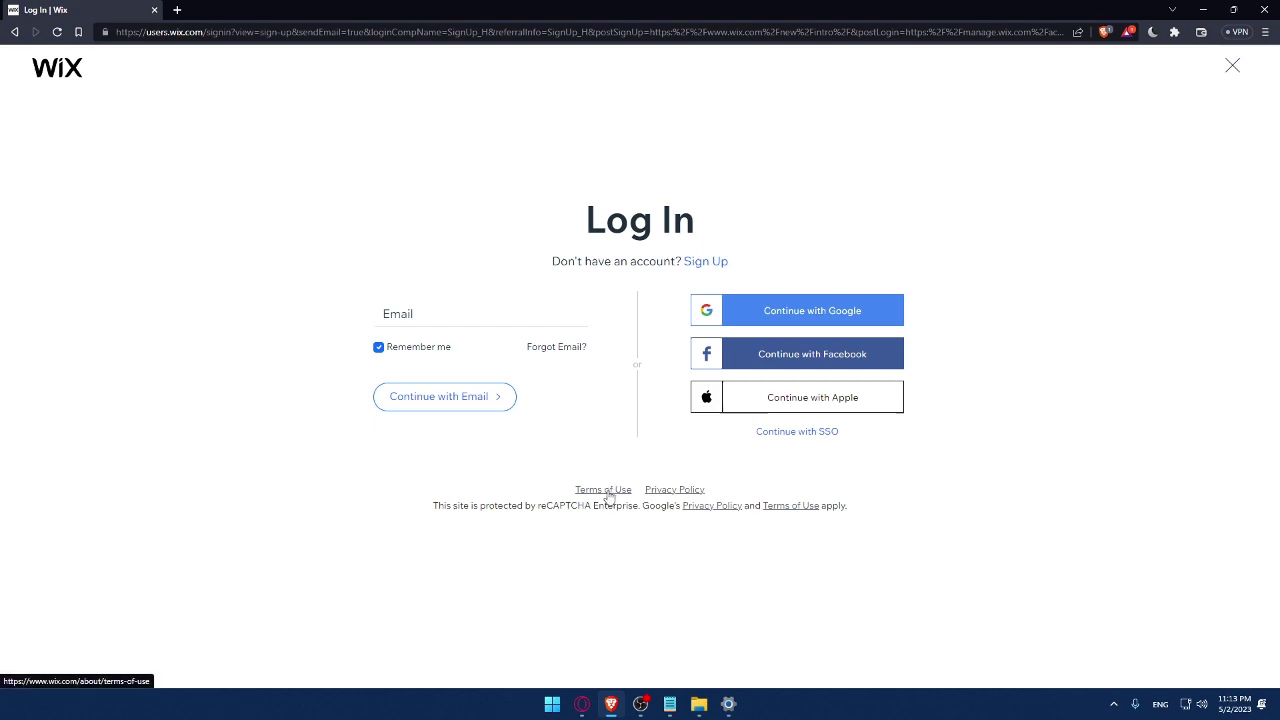
{"action": "right_click", "coordinate": [642, 492]}
{"action": "left_click", "coordinate": [650, 503]}
{"action": "right_click", "coordinate": [668, 490]}
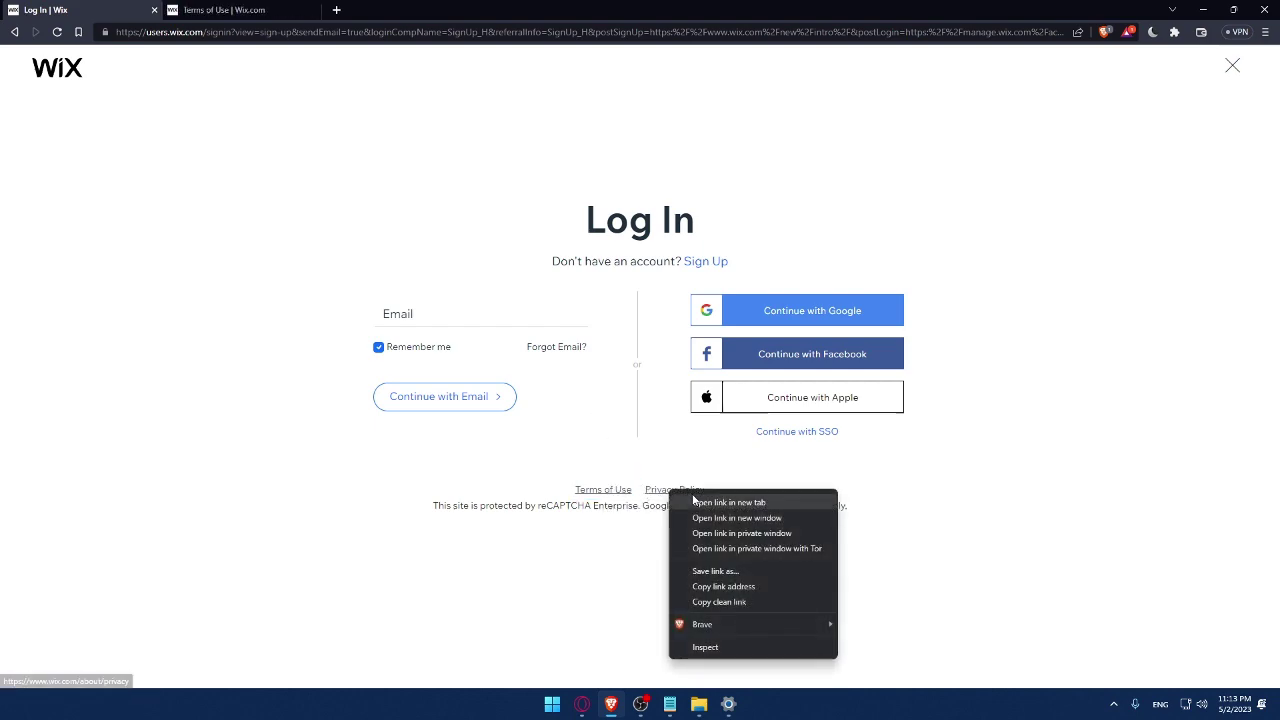
{"action": "left_click", "coordinate": [700, 503]}
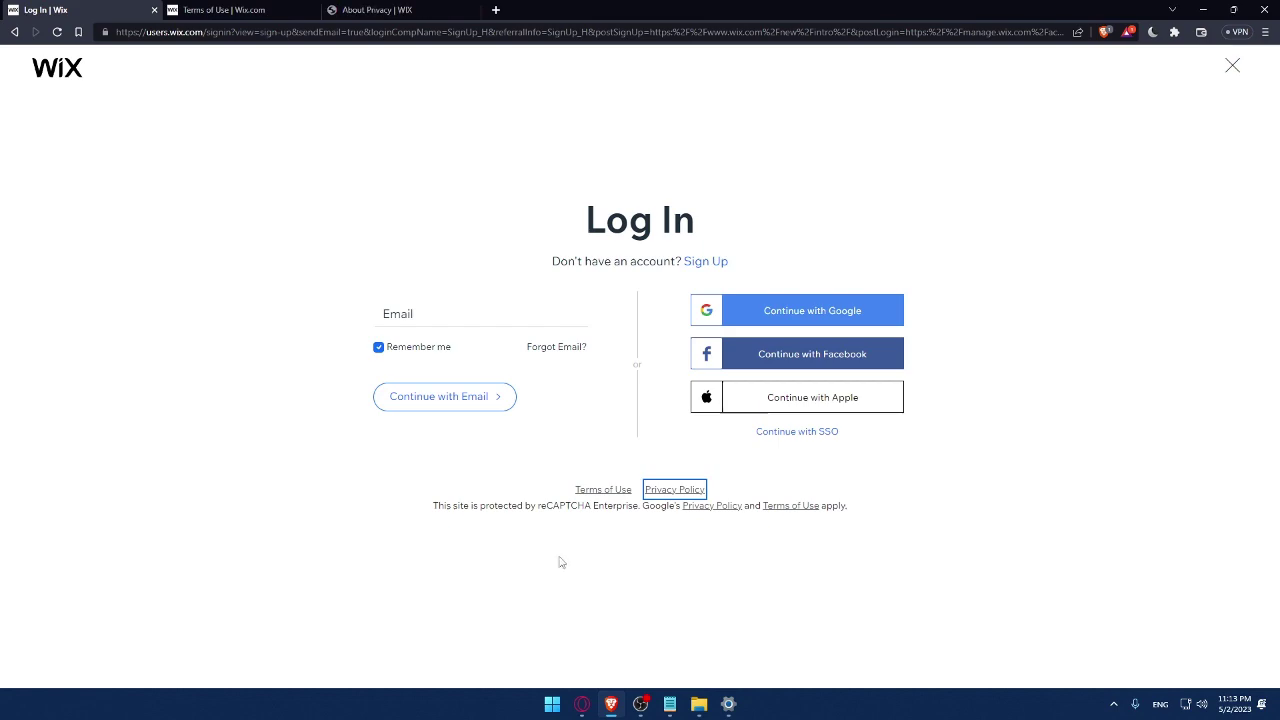
{"action": "left_click", "coordinate": [234, 10]}
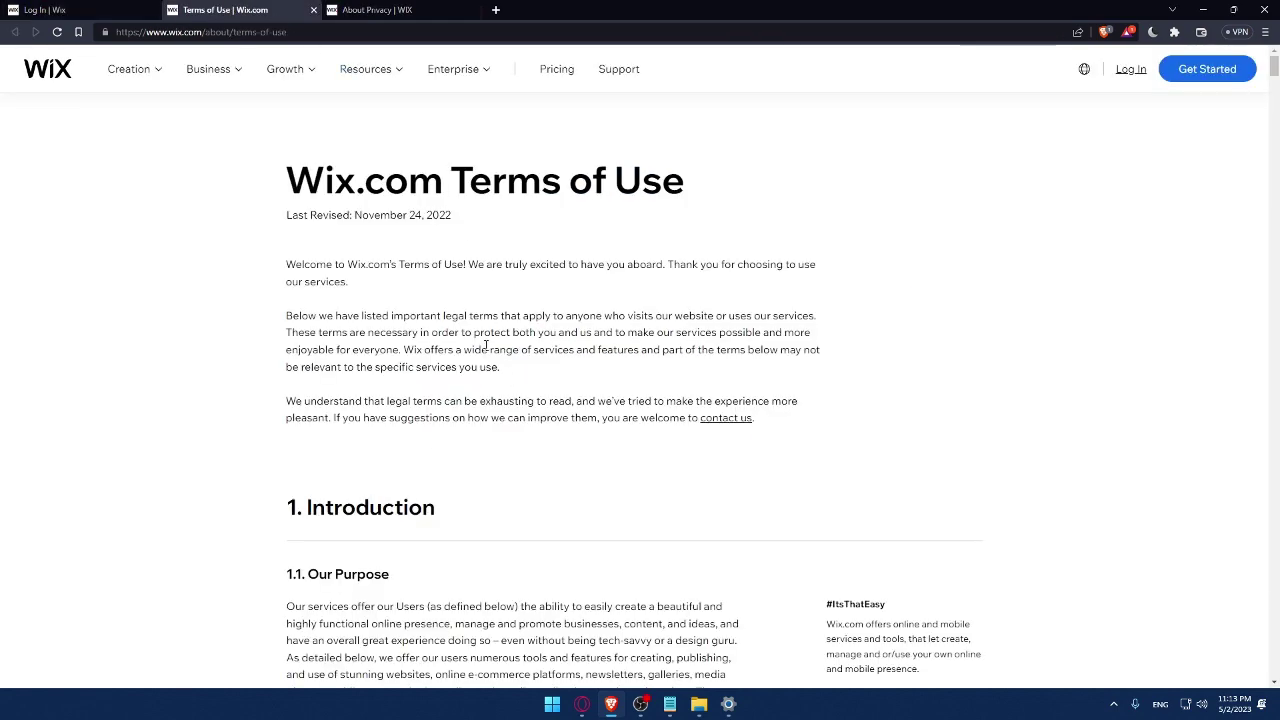
{"action": "scroll", "coordinate": [489, 345], "scroll_direction": "down", "scroll_amount": 15}
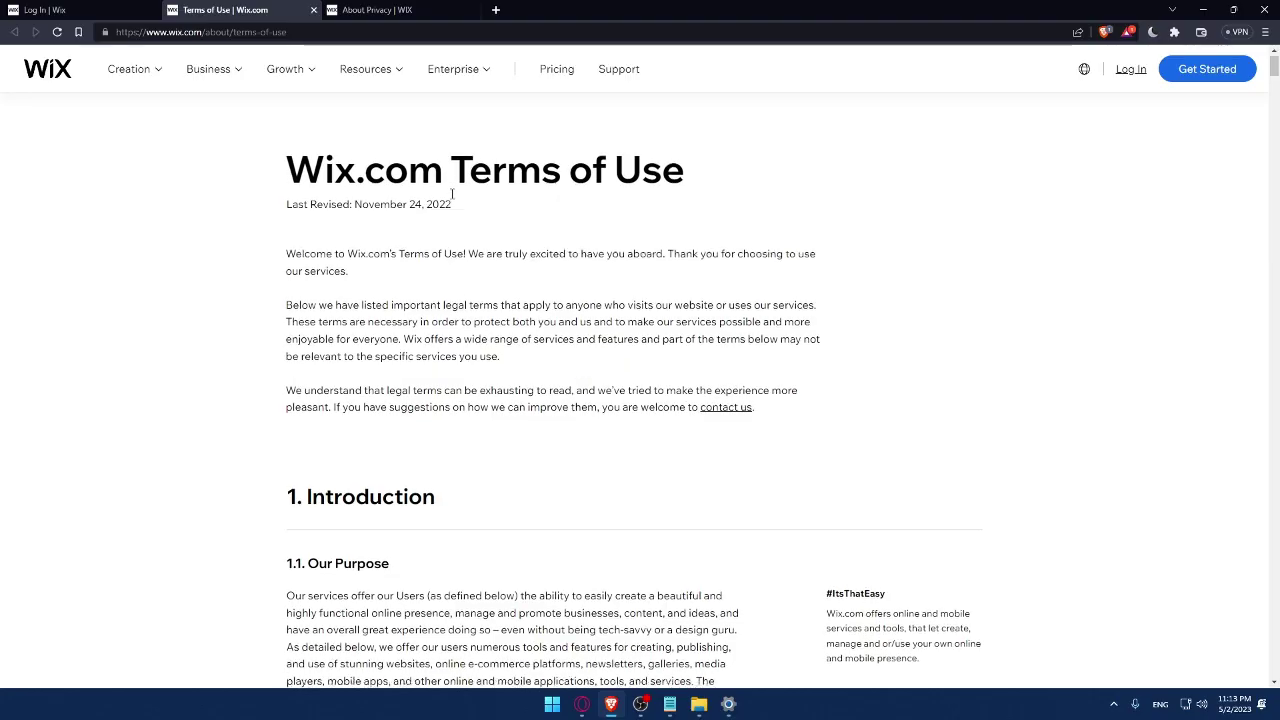
{"action": "scroll", "coordinate": [537, 279], "scroll_direction": "down", "scroll_amount": 20}
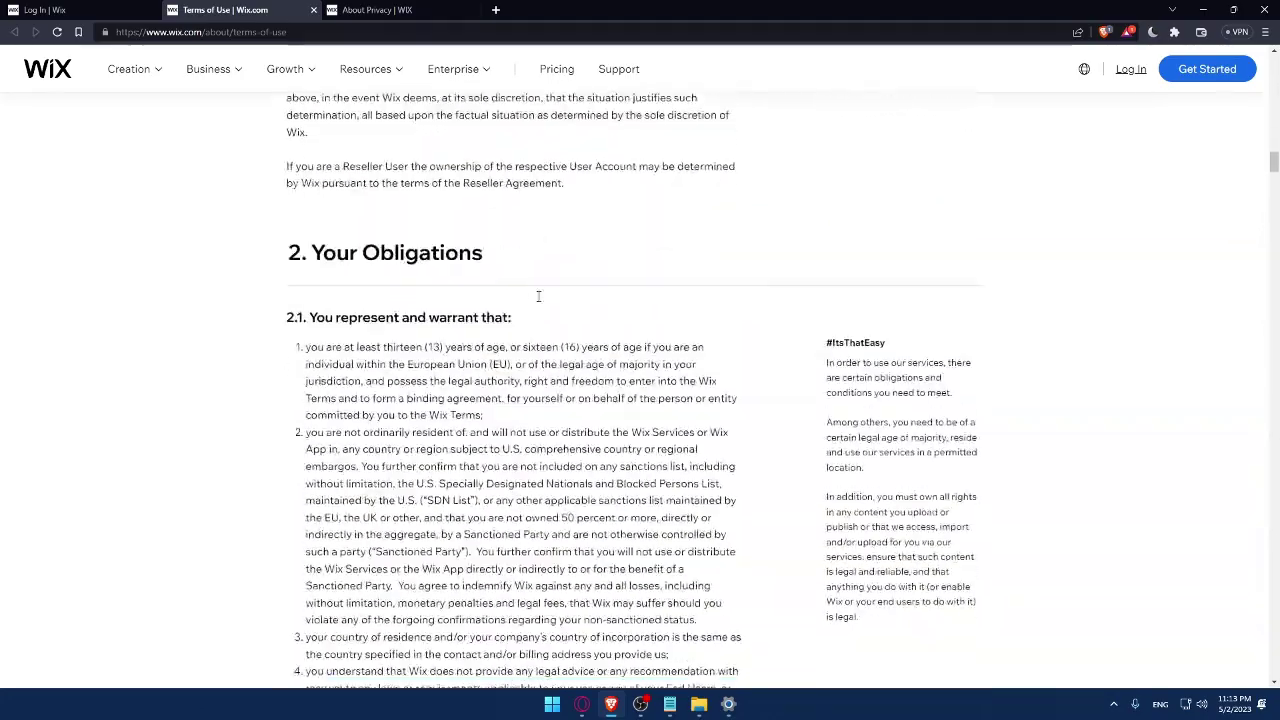
{"action": "scroll", "coordinate": [538, 297], "scroll_direction": "down", "scroll_amount": 10}
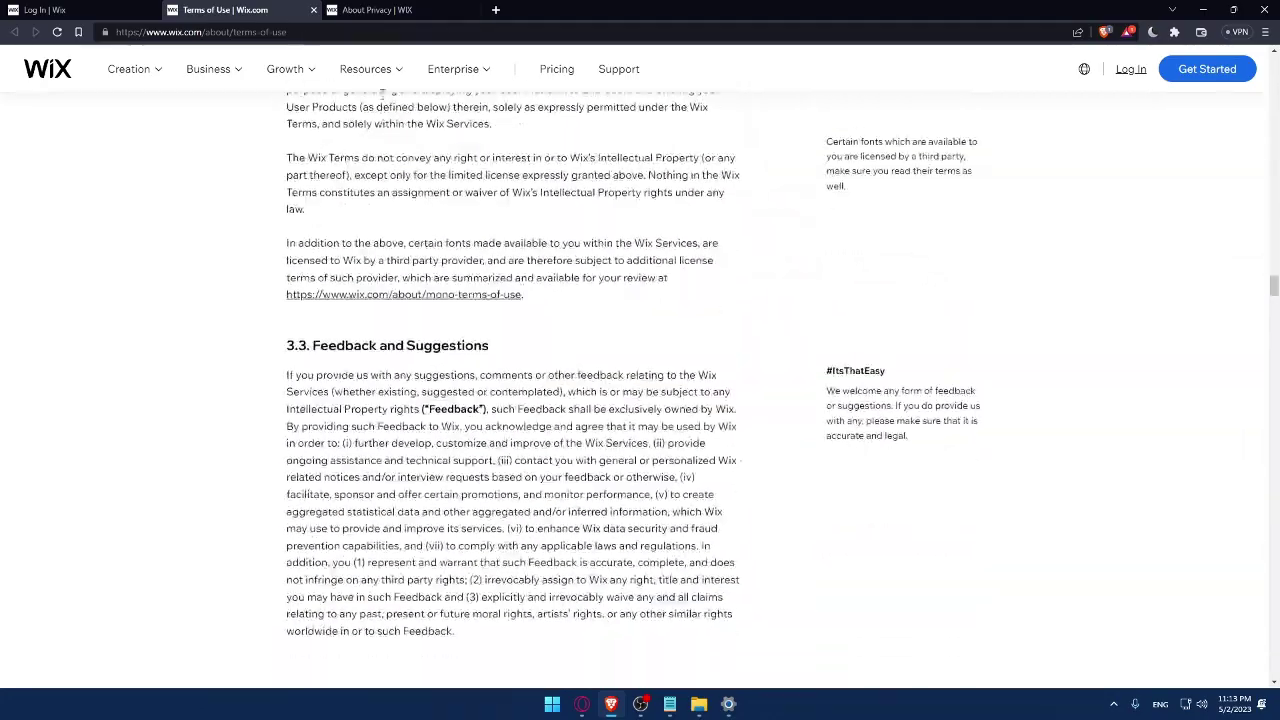
{"action": "left_click", "coordinate": [313, 10]}
{"action": "scroll", "coordinate": [333, 134], "scroll_direction": "down", "scroll_amount": 20}
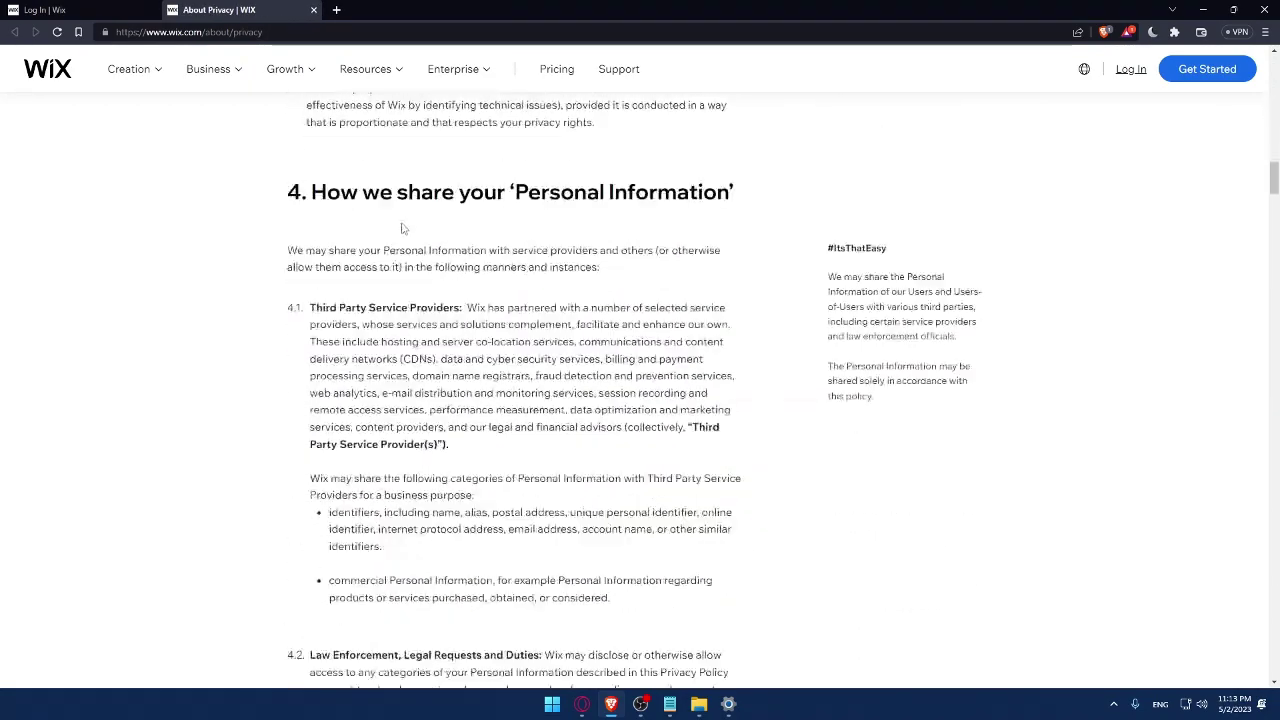
{"action": "left_click", "coordinate": [313, 10]}
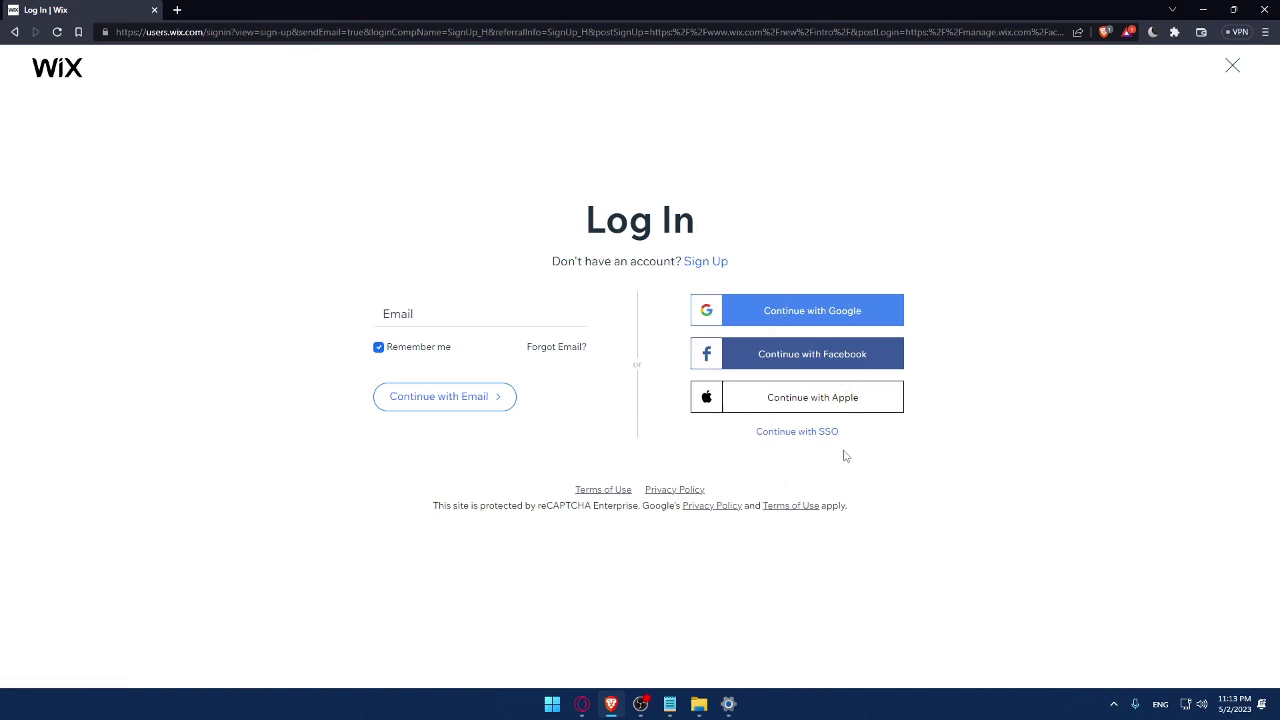
Follow the Sign Up link to get the new-account form
{"action": "left_click", "coordinate": [706, 262]}
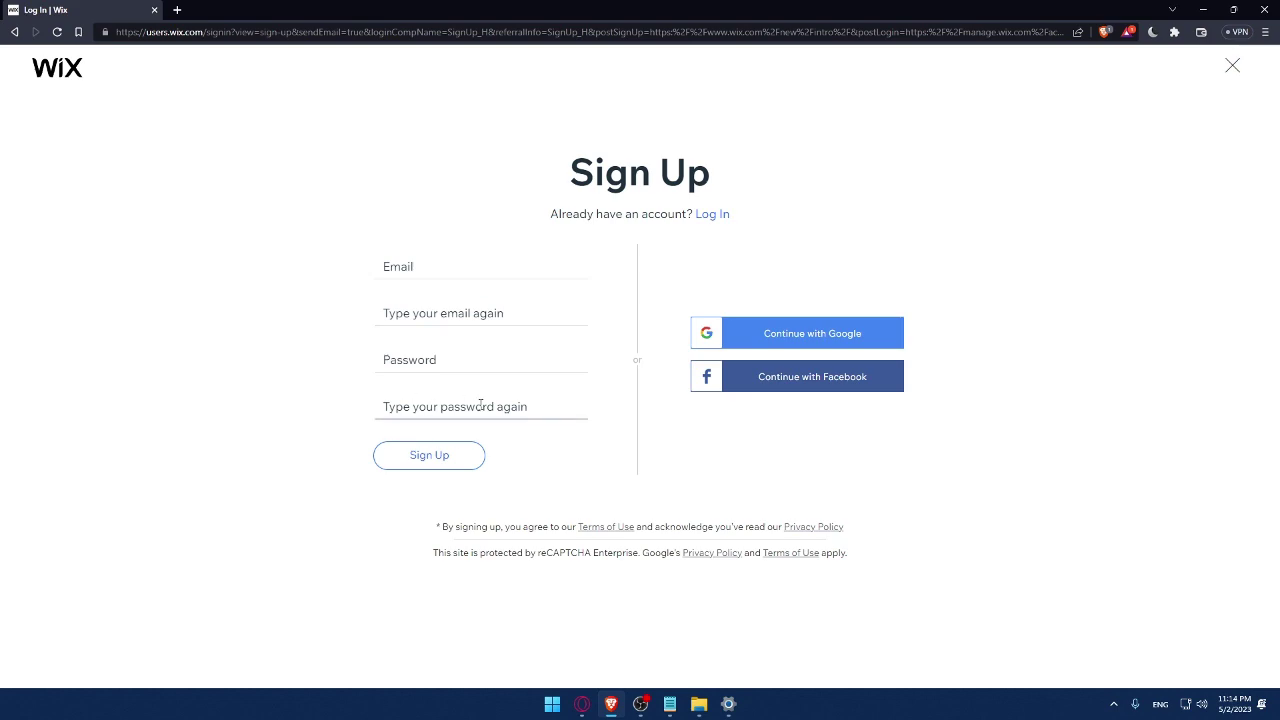
{"action": "left_click", "coordinate": [428, 448]}
Enter the account email address in both the Email and confirmation fields
{"action": "left_click", "coordinate": [433, 271]}
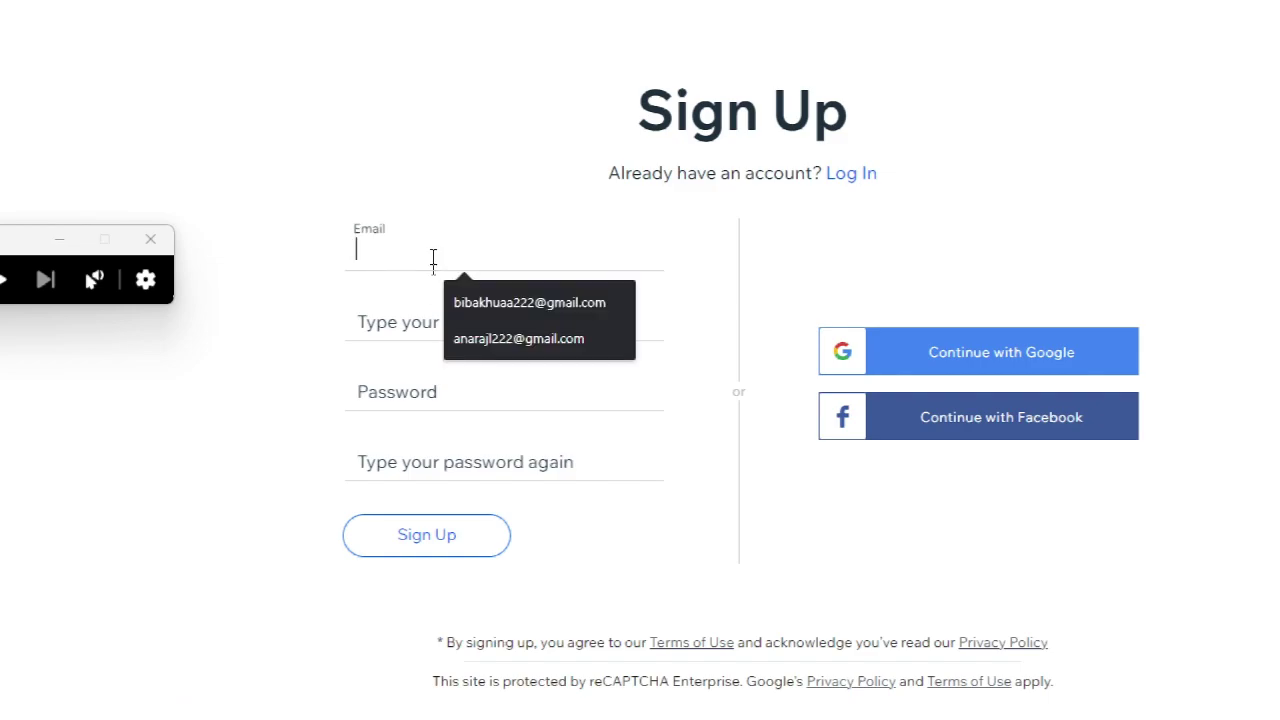
{"action": "left_click", "coordinate": [473, 292]}
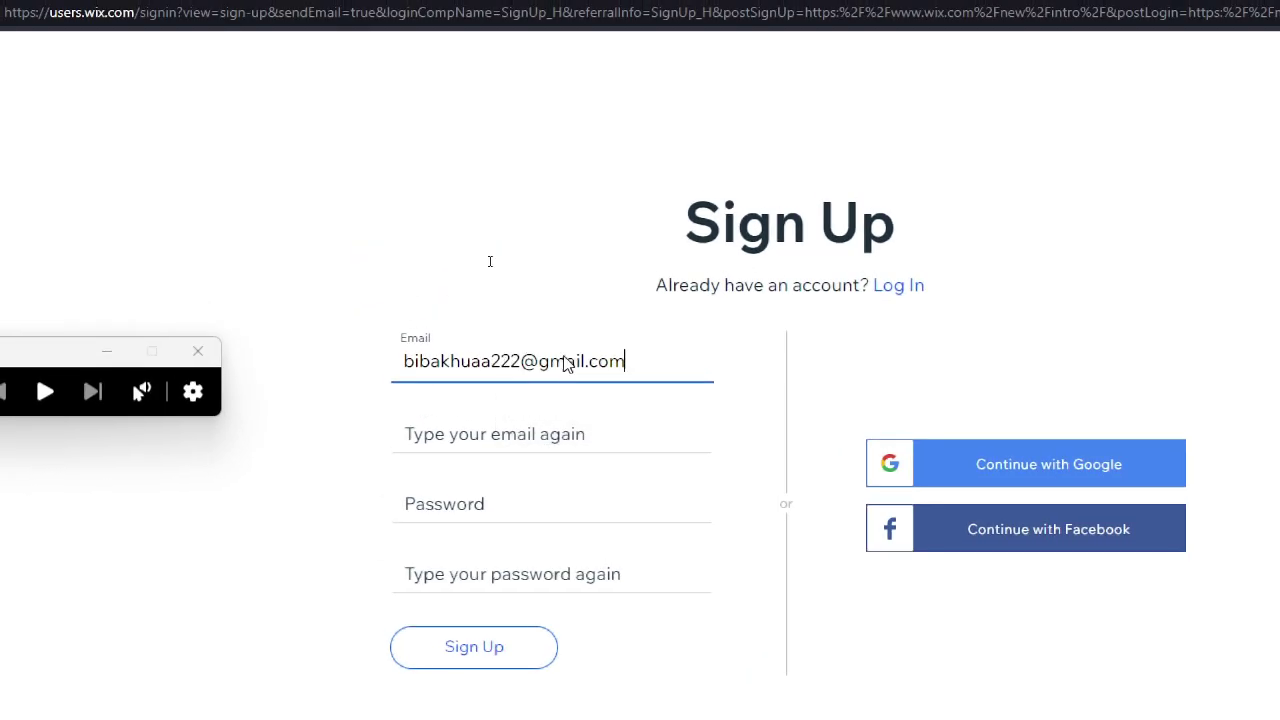
{"action": "left_click", "coordinate": [511, 323]}
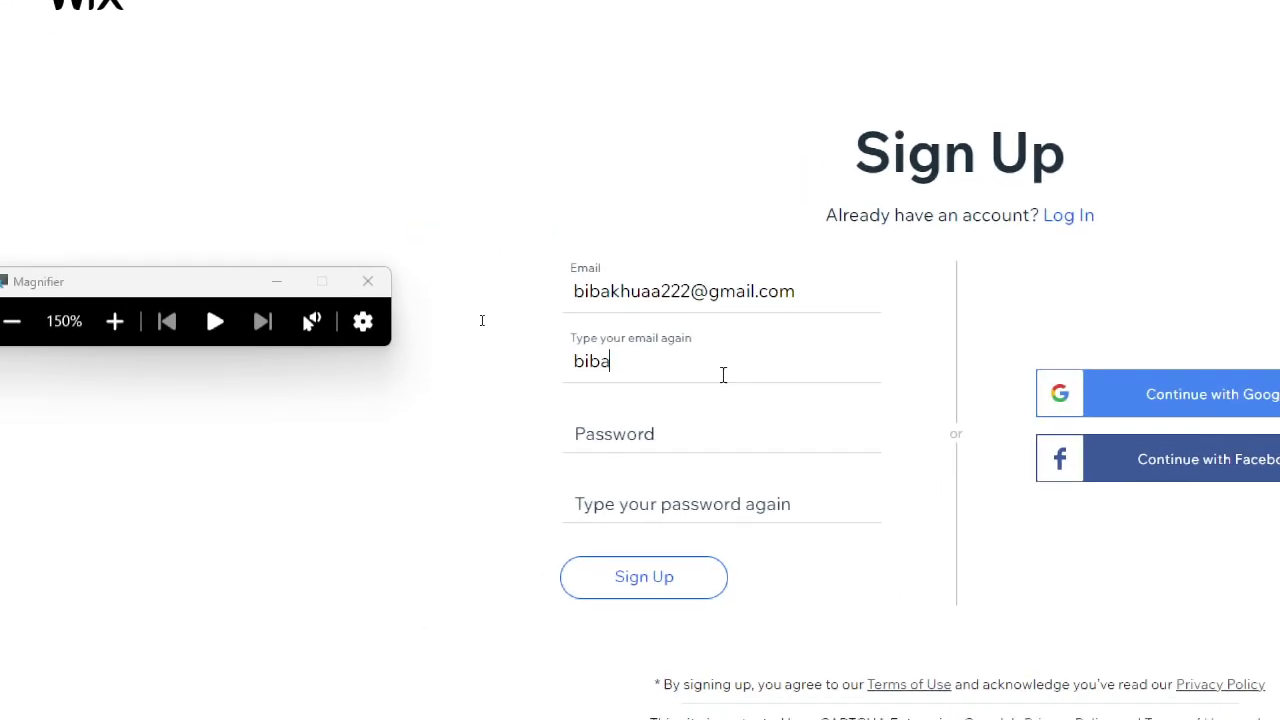
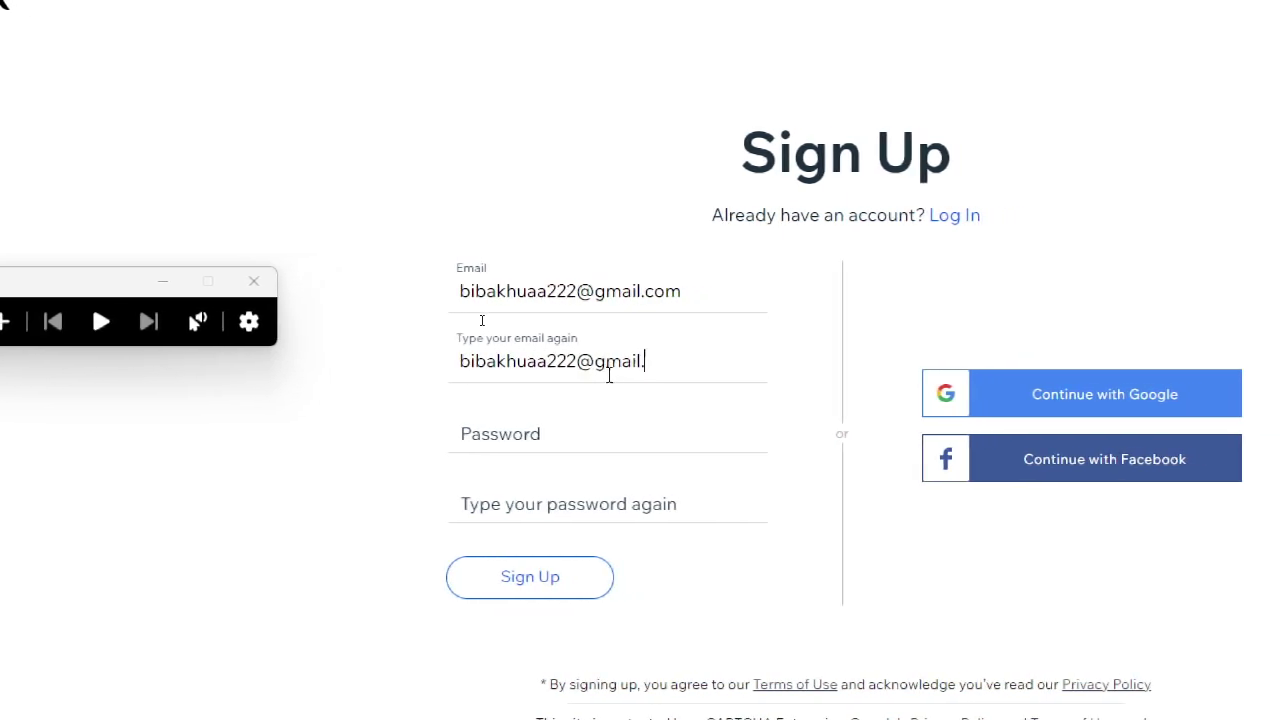
Type the account password in both password fields and reset magnification to 100%
{"action": "left_click", "coordinate": [600, 425]}
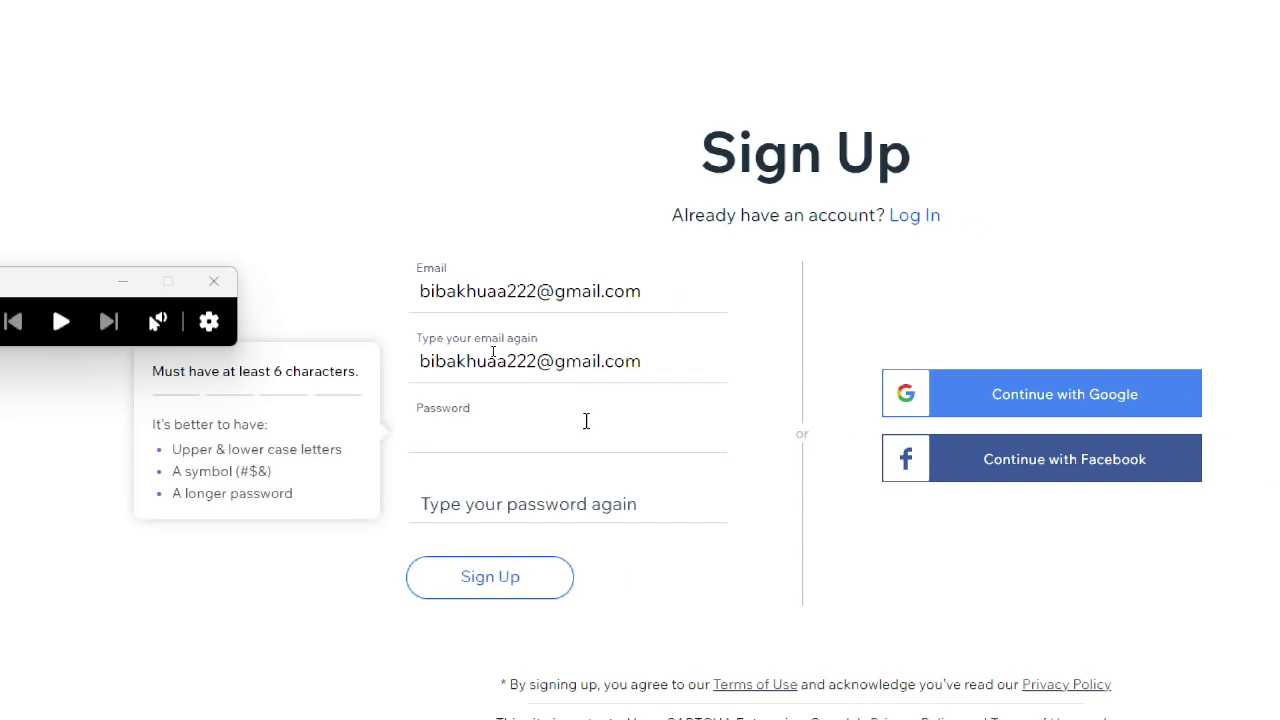
{"action": "type", "text": "•••••••••"}
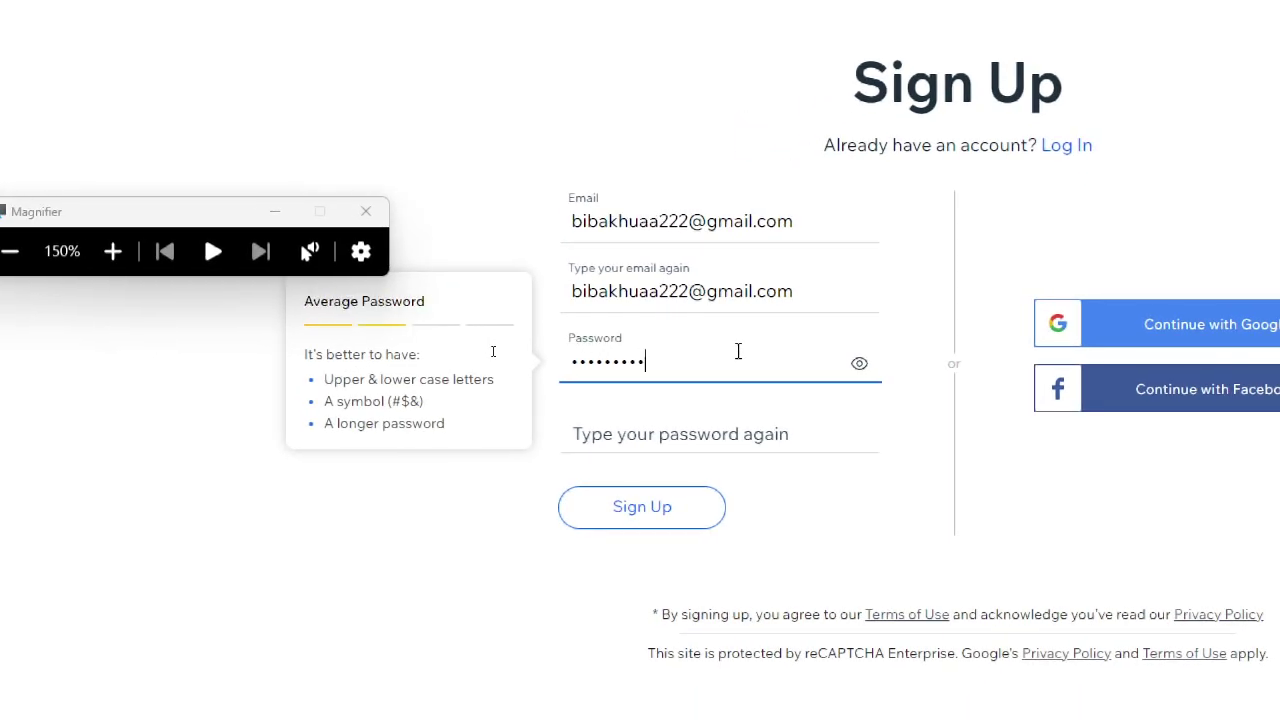
{"action": "type", "text": "•"}
{"action": "left_click", "coordinate": [678, 436]}
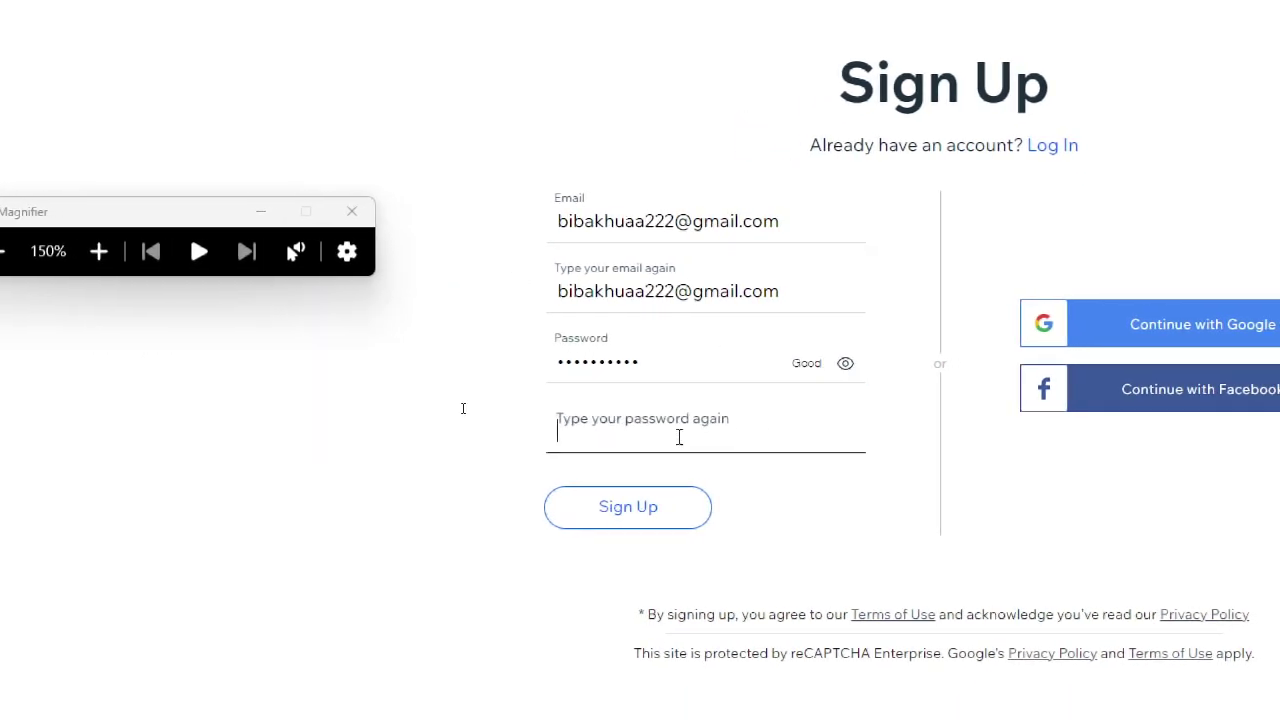
{"action": "type", "text": "•••••••••••"}
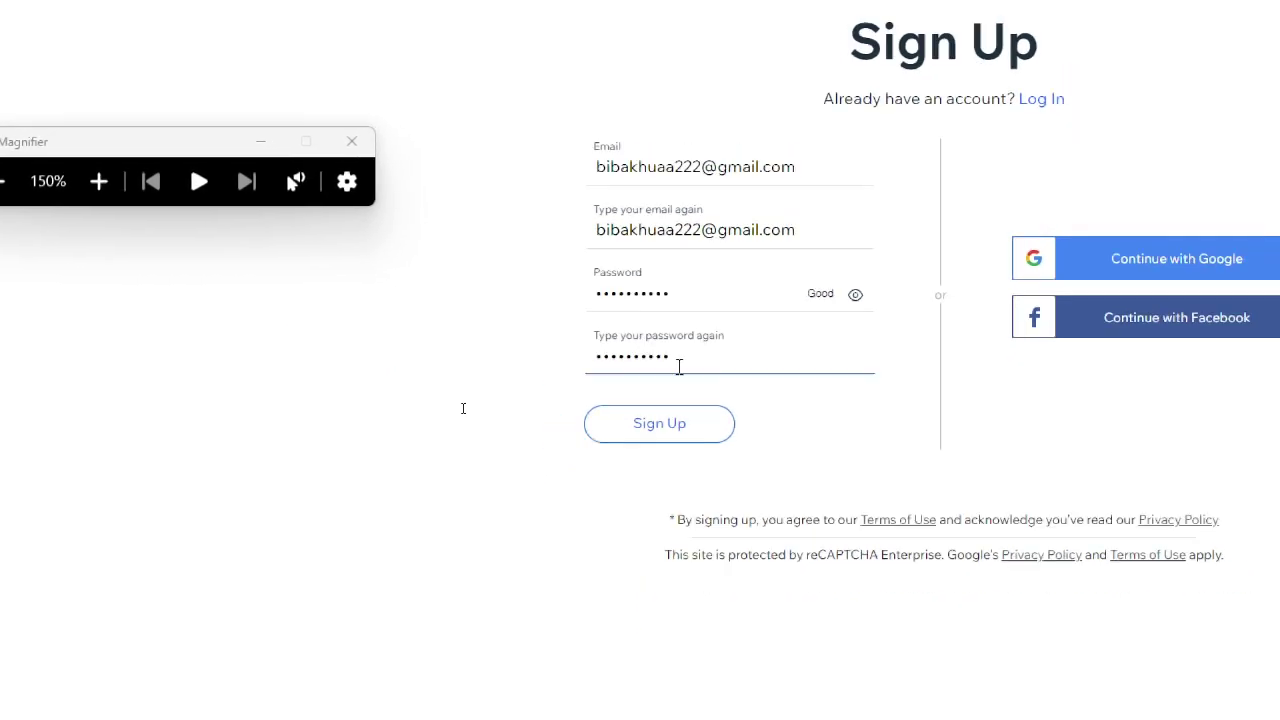
{"action": "key", "text": "super+minus"}
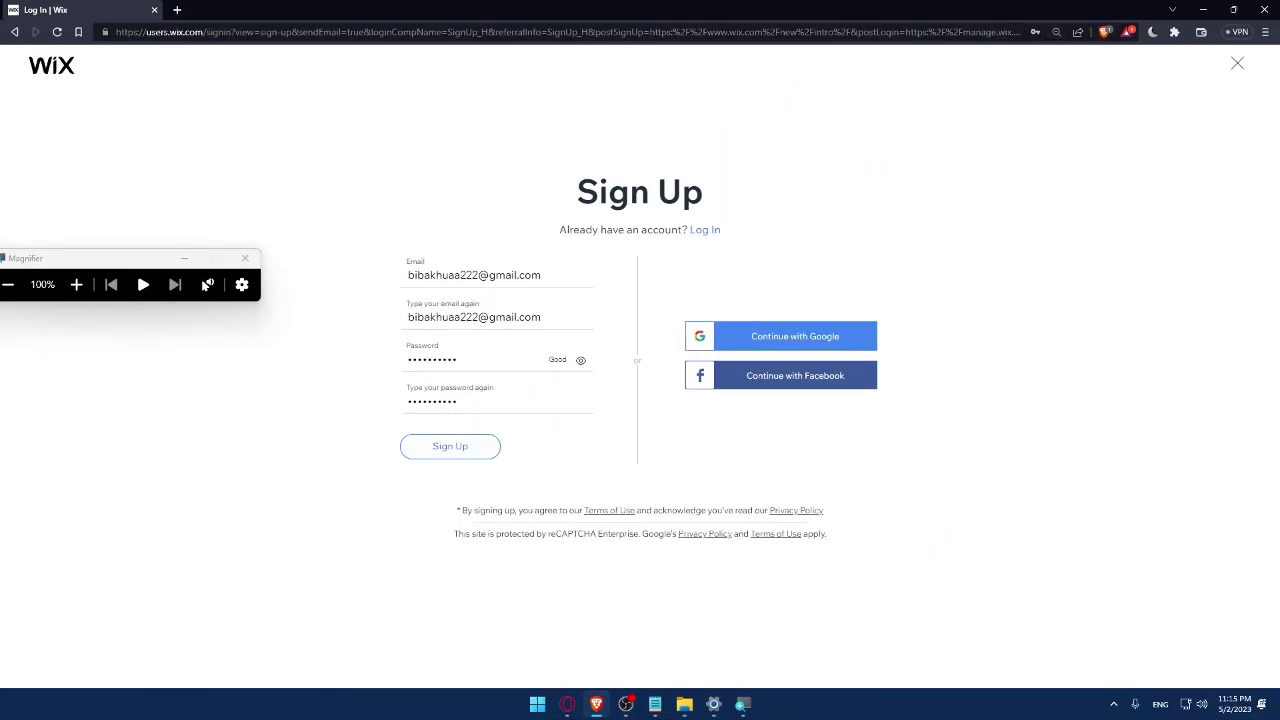
Sign up with Google by choosing the matching account, then close the Magnifier
{"action": "left_click", "coordinate": [796, 347]}
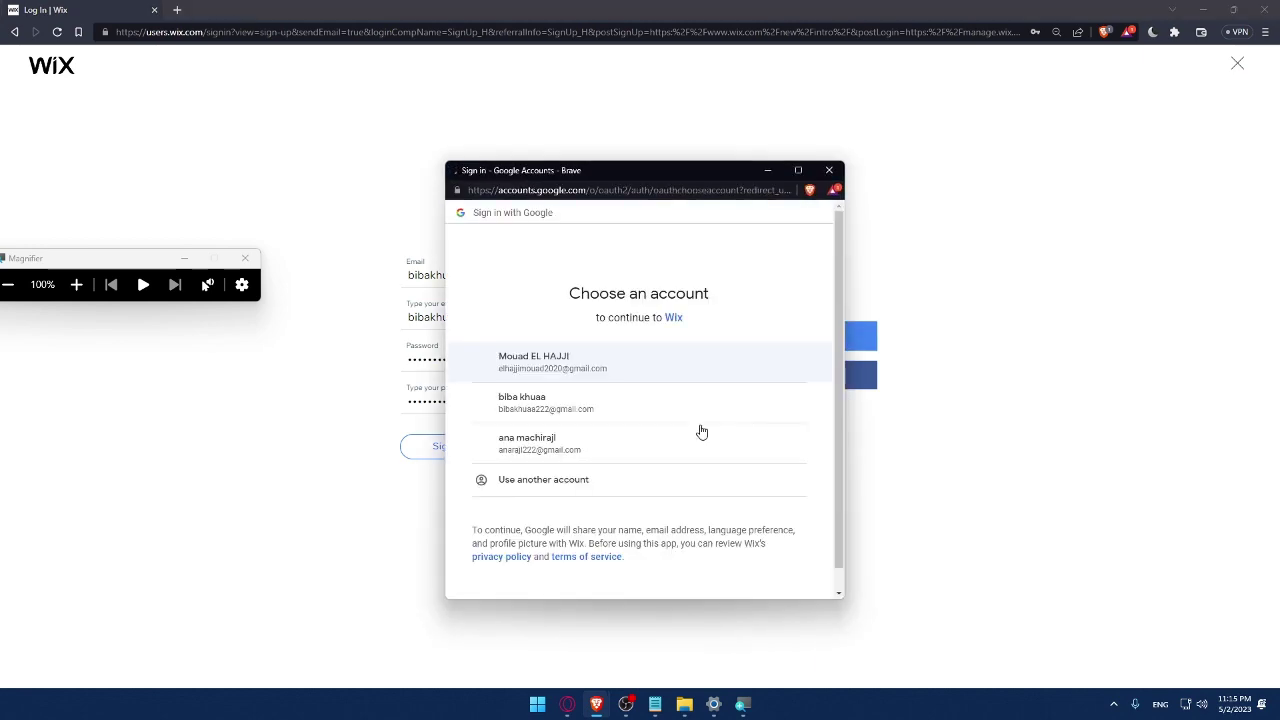
{"action": "left_click", "coordinate": [537, 408]}
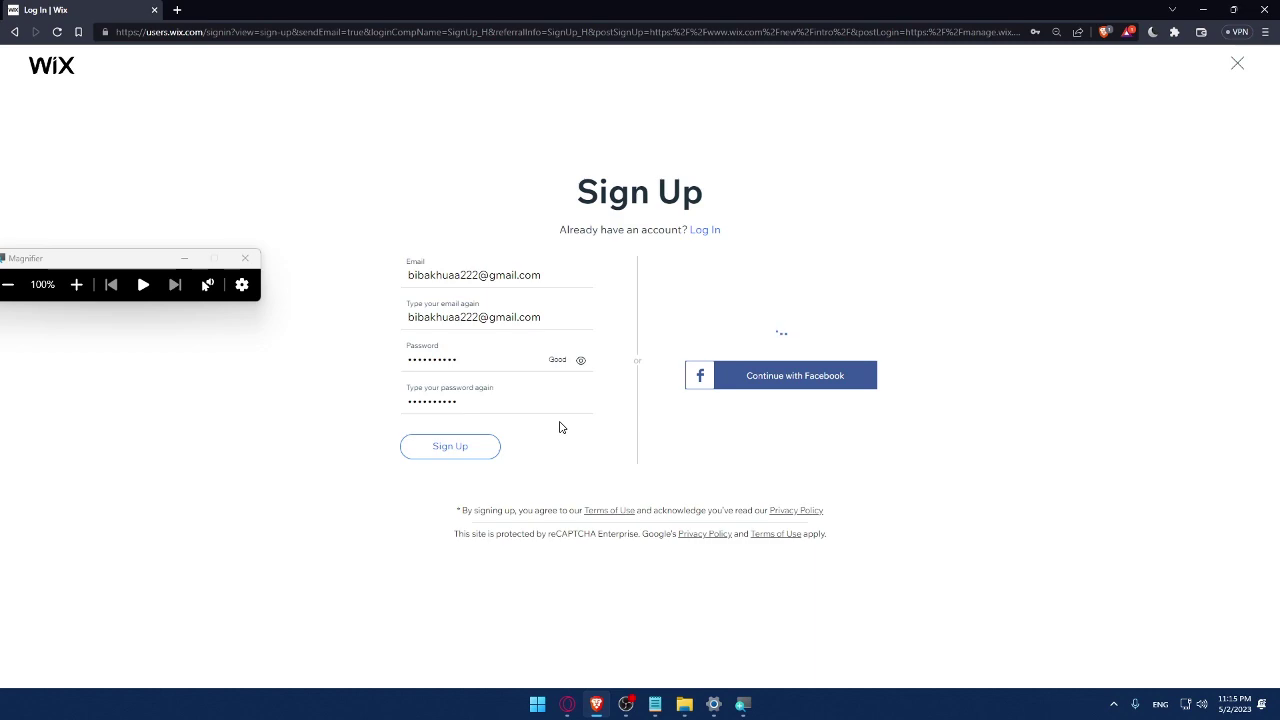
{"action": "left_click", "coordinate": [245, 258]}
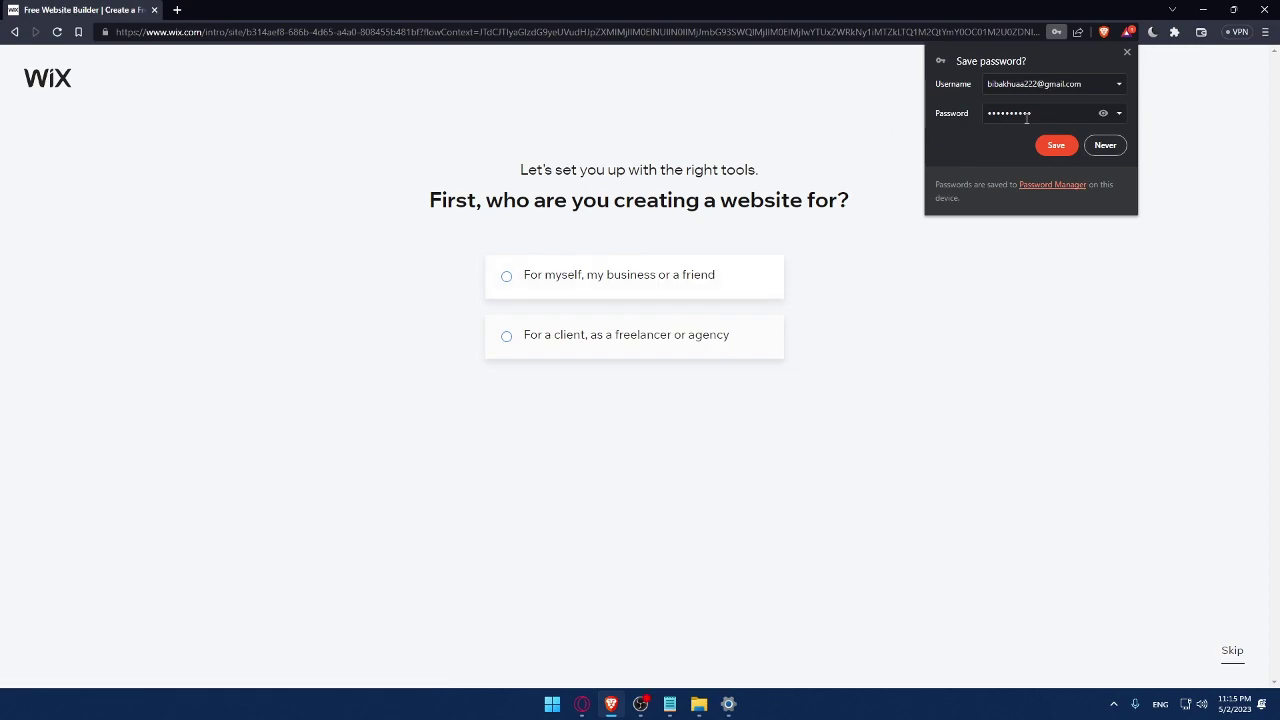
Dismiss the save-password prompt and mark the site as for myself, my business or a friend
{"action": "left_click", "coordinate": [1056, 145]}
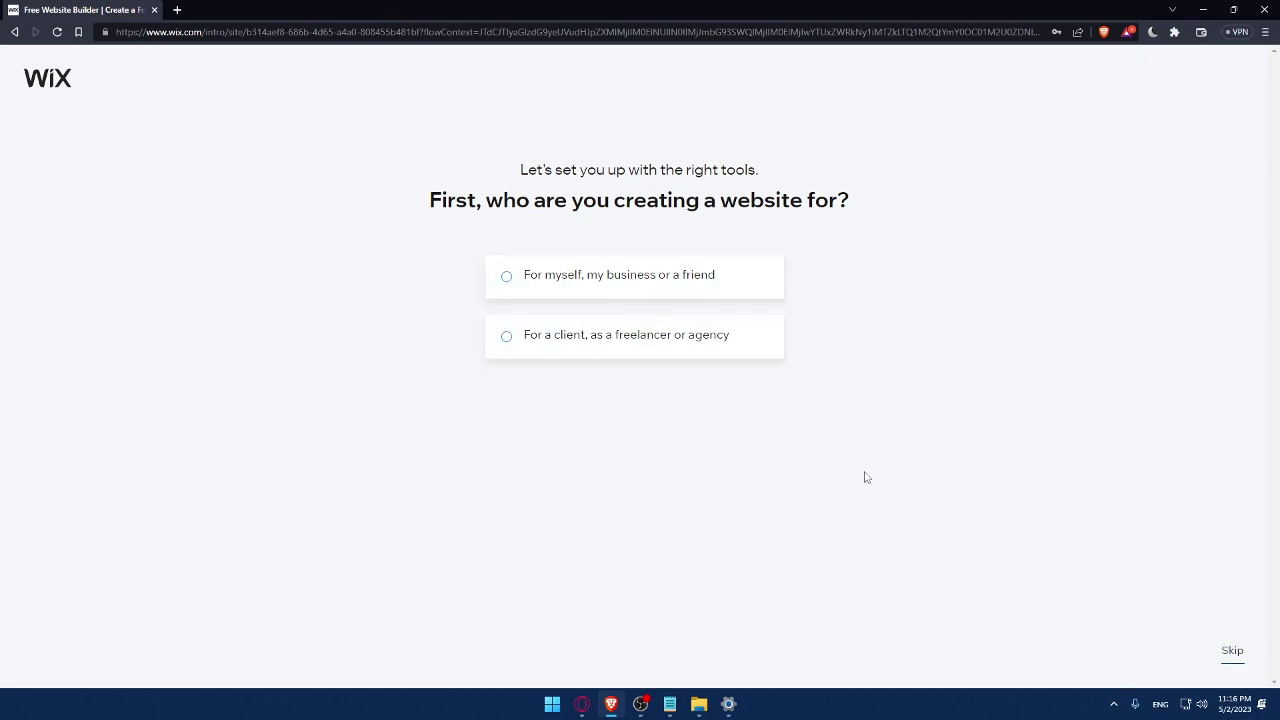
{"action": "left_click", "coordinate": [536, 293]}
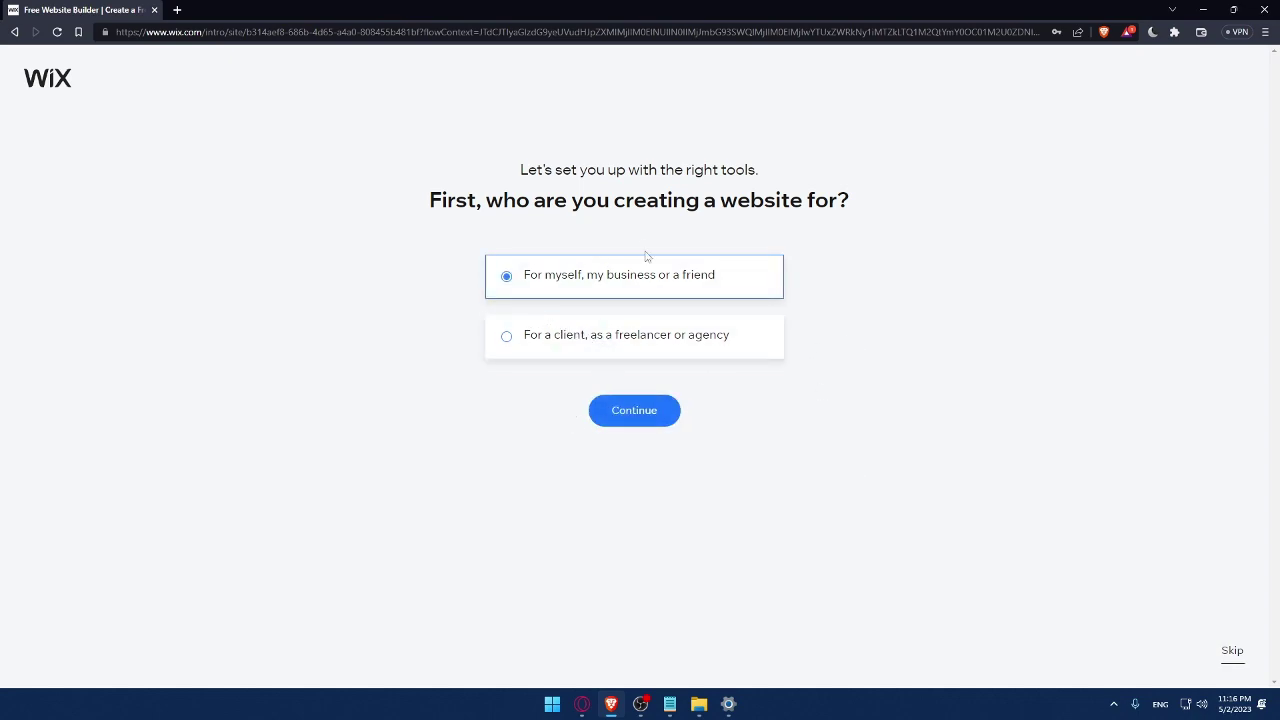
{"action": "left_click", "coordinate": [650, 413]}
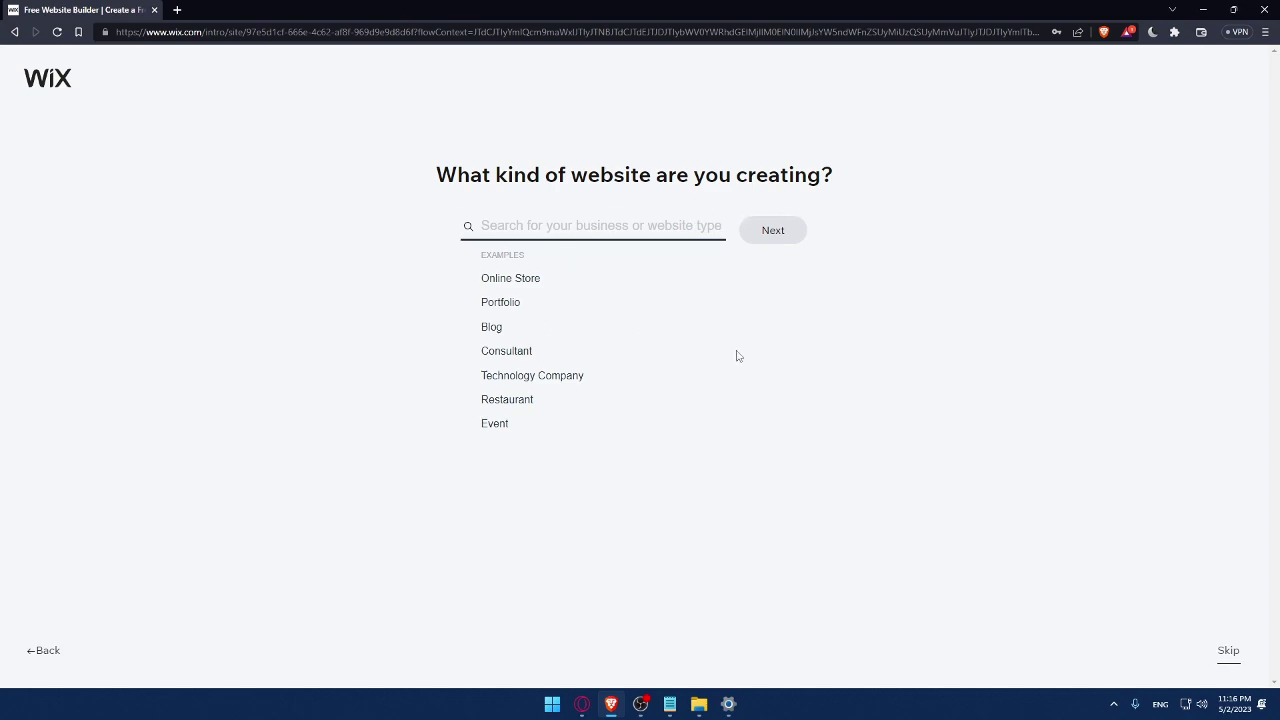
Choose Online Store as the website type and name the store MrOmix
{"action": "left_click", "coordinate": [505, 280]}
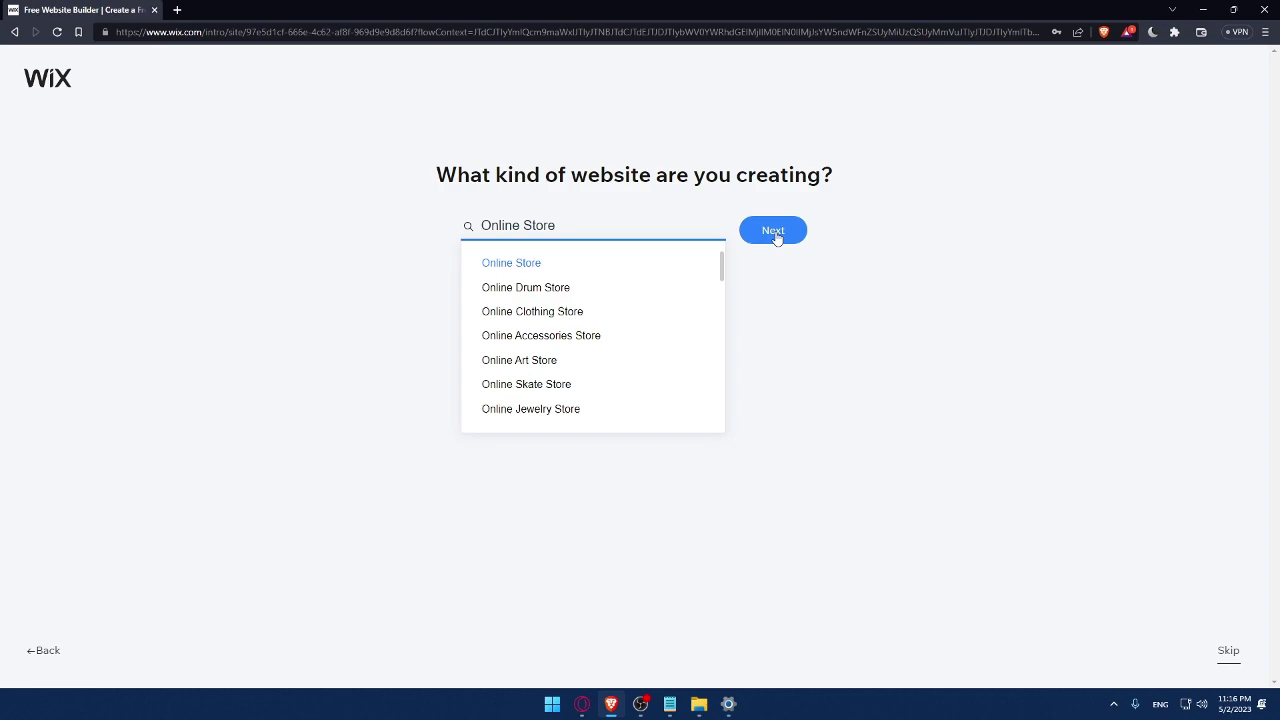
{"action": "left_click", "coordinate": [775, 237]}
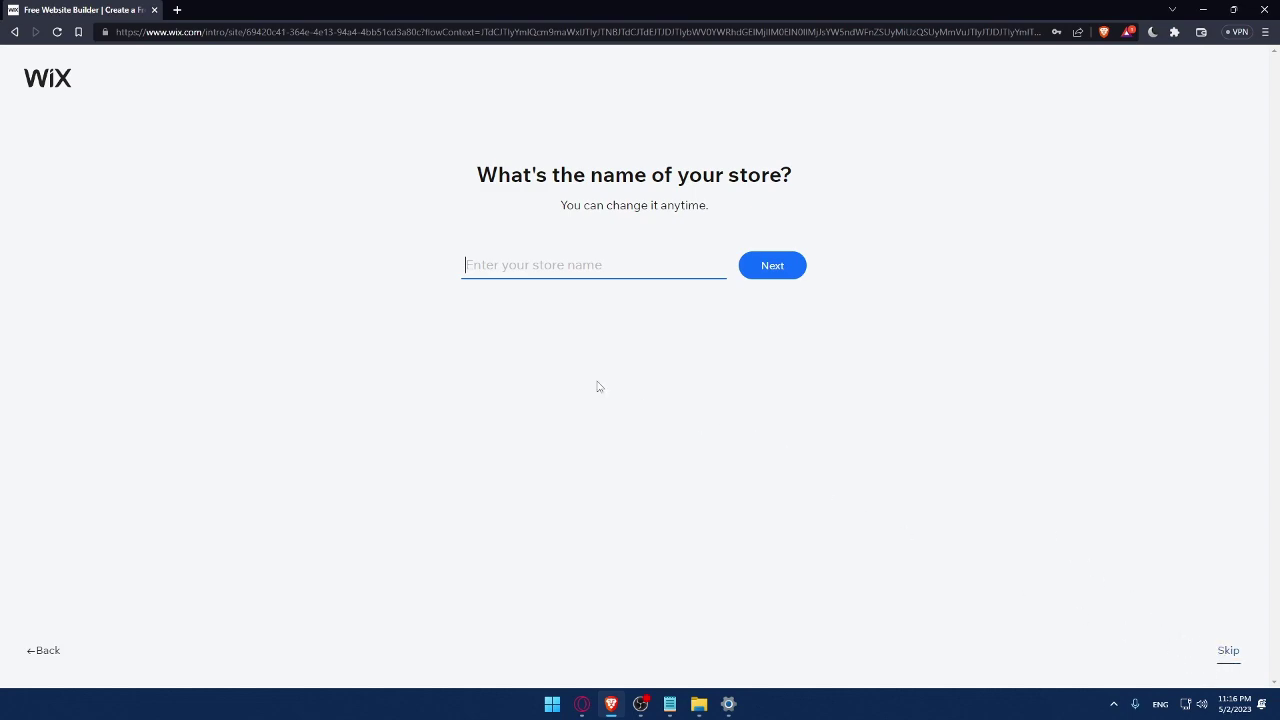
{"action": "type", "text": "MrOmix"}
{"action": "left_click", "coordinate": [787, 275]}
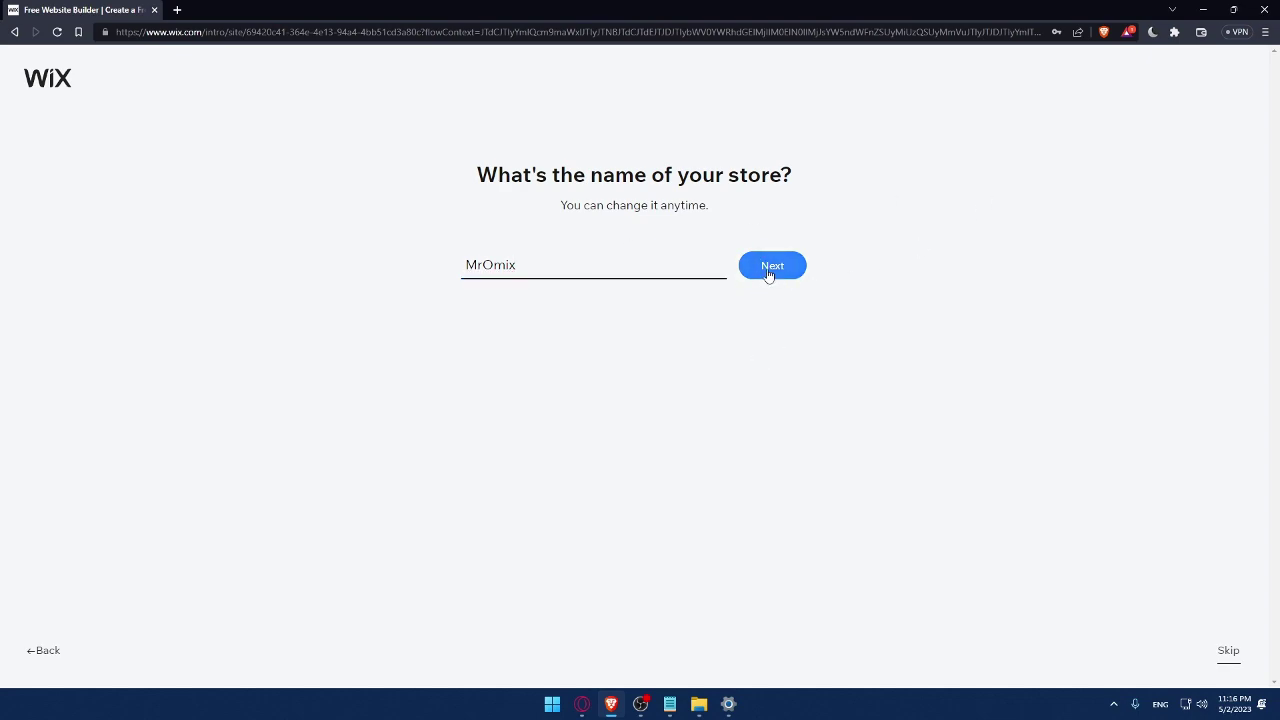
{"action": "left_click", "coordinate": [769, 275]}
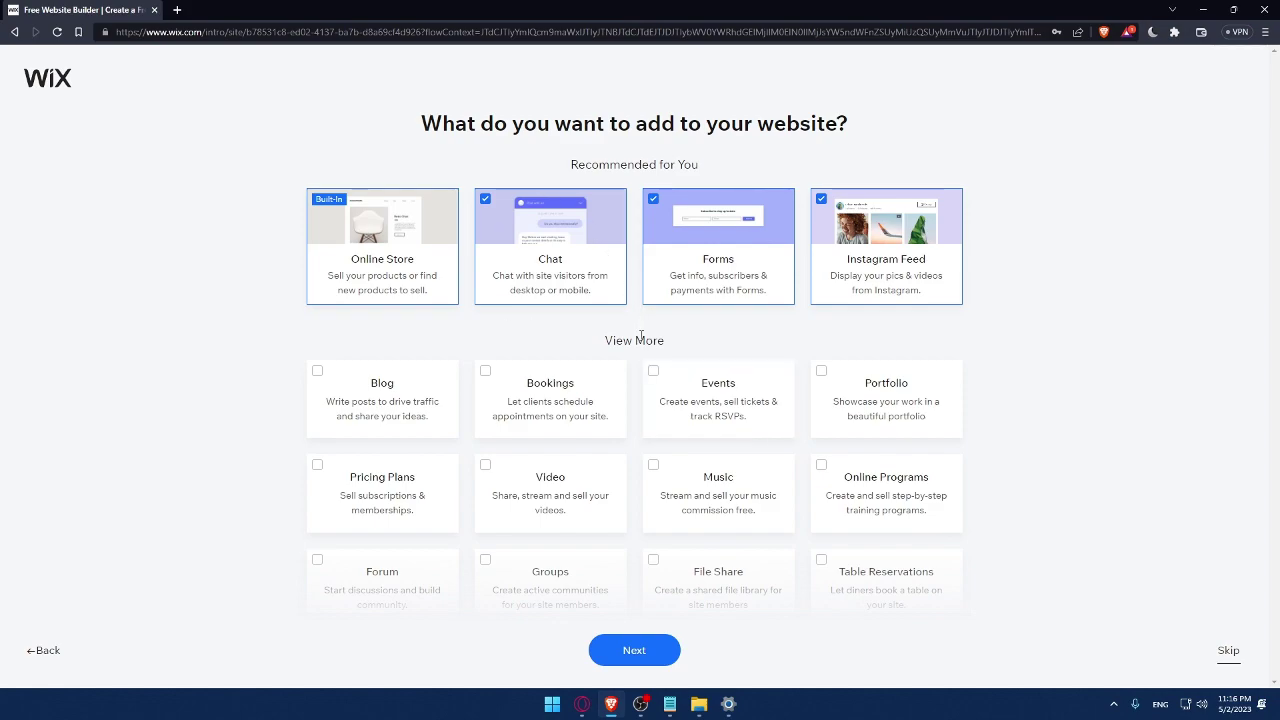
Tick the Blog, Music and Video features, then go to the MrOmix dashboard
{"action": "left_click", "coordinate": [314, 378]}
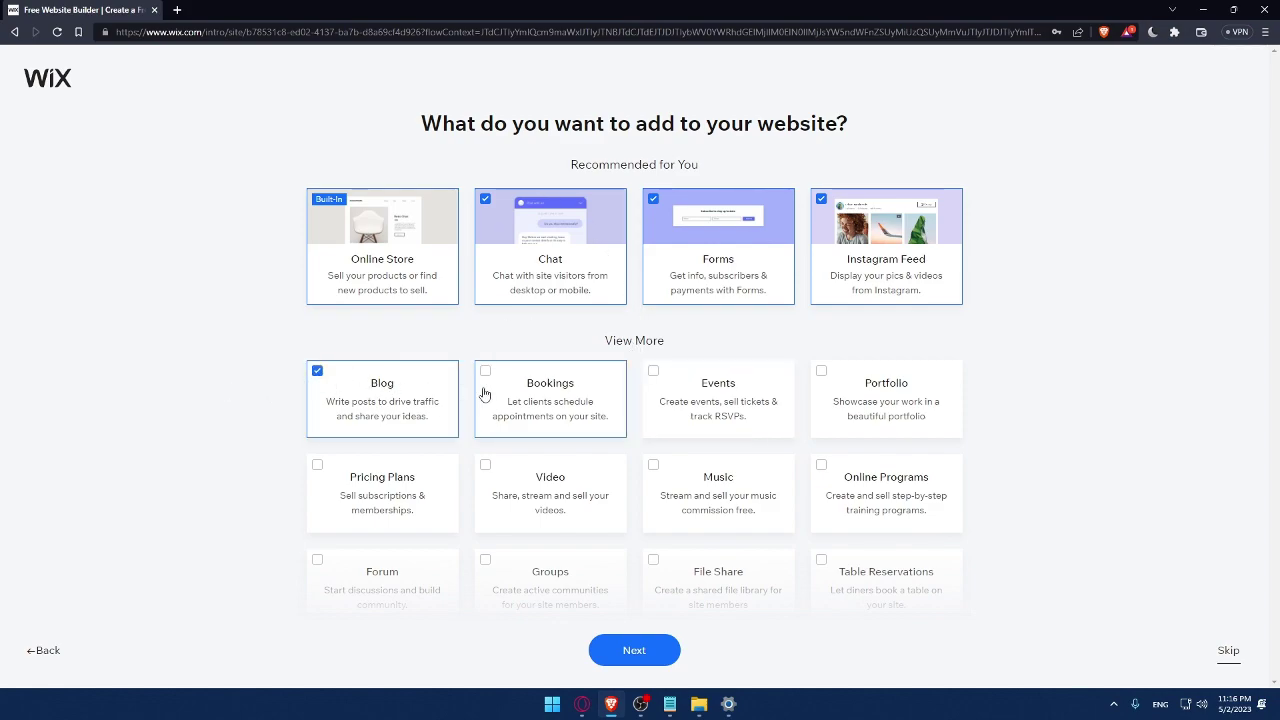
{"action": "scroll", "coordinate": [652, 574], "scroll_direction": "down", "scroll_amount": 1}
{"action": "left_click", "coordinate": [672, 374]}
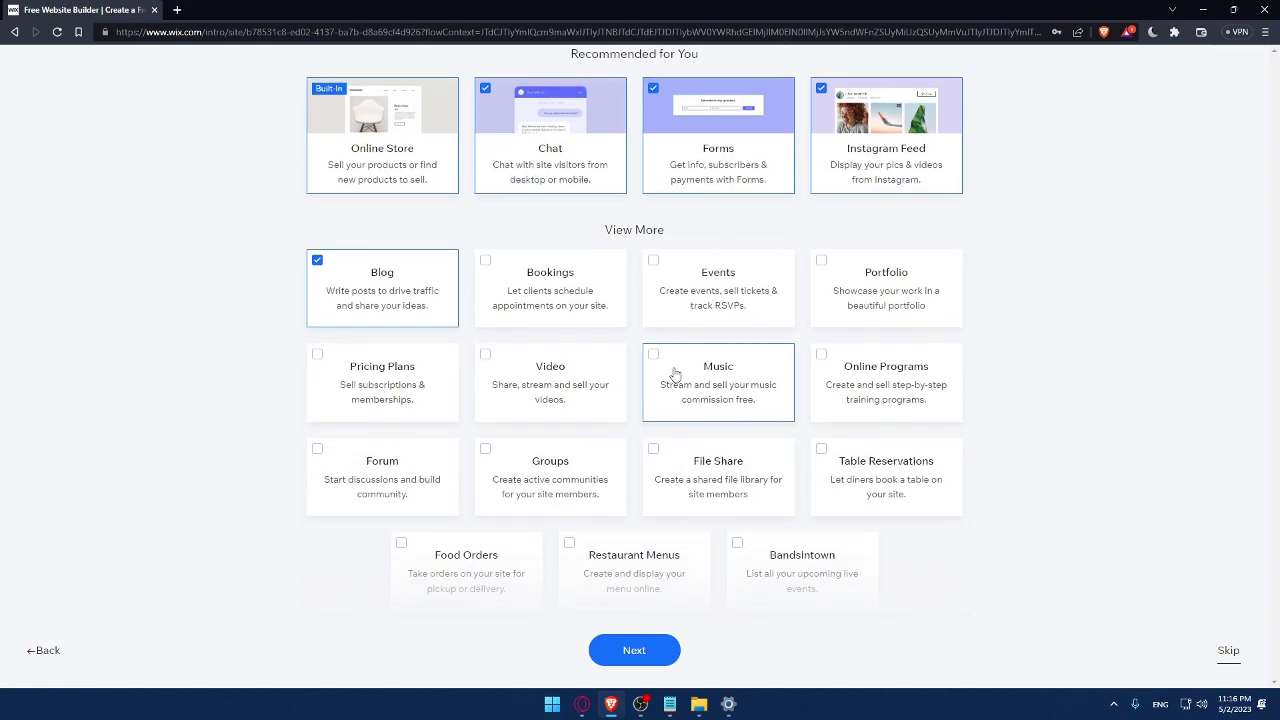
{"action": "left_click", "coordinate": [487, 367]}
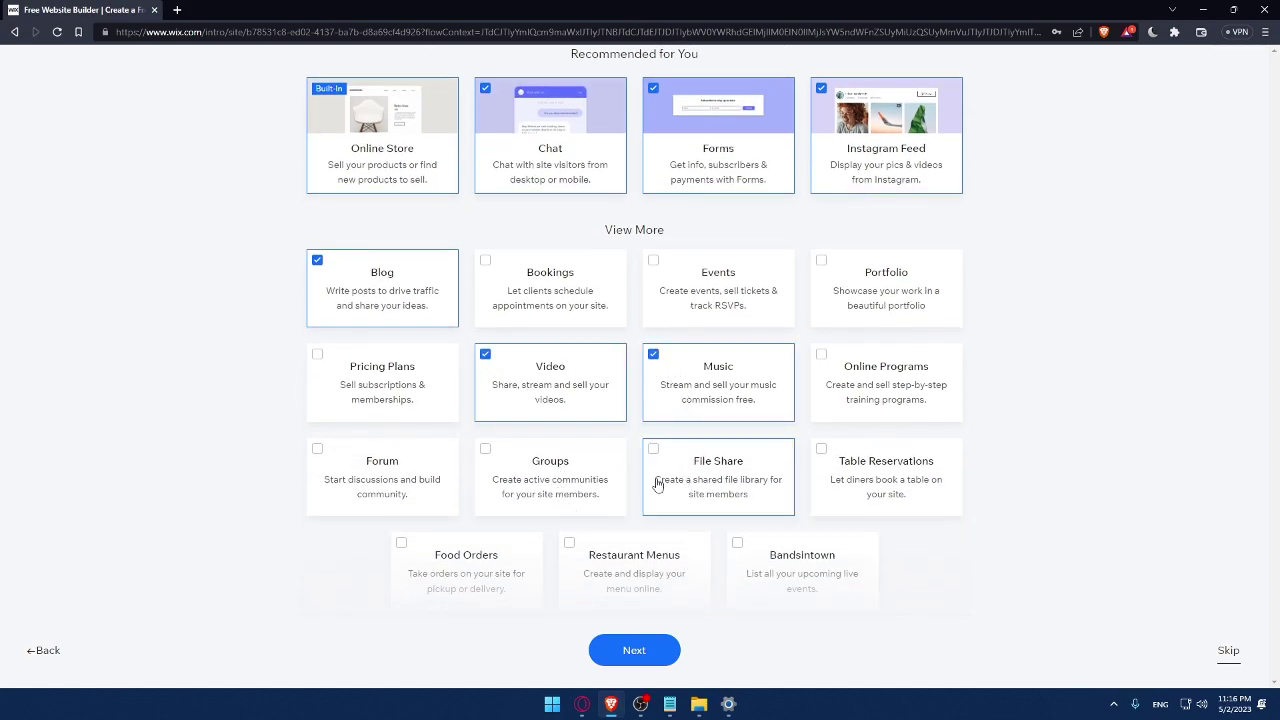
{"action": "left_click", "coordinate": [625, 660]}
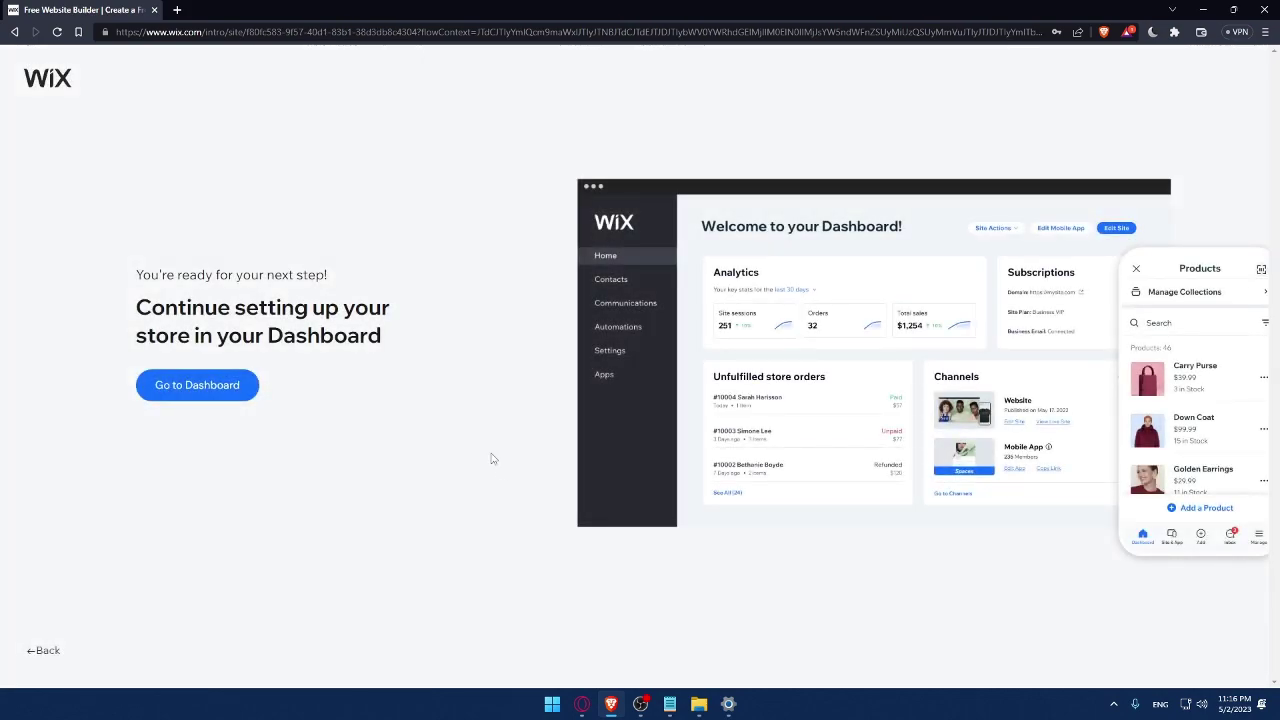
{"action": "left_click", "coordinate": [219, 394]}
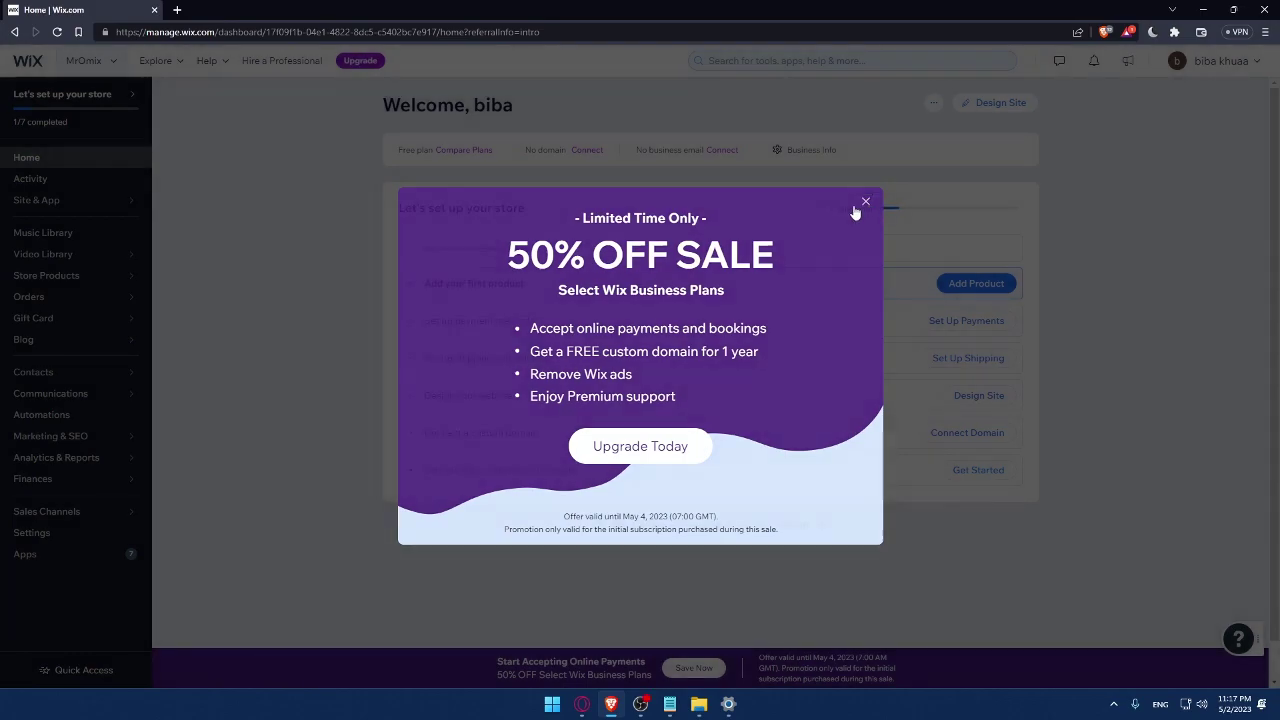
Close the 50% off promotion to reveal the store setup checklist
{"action": "left_click", "coordinate": [865, 202]}
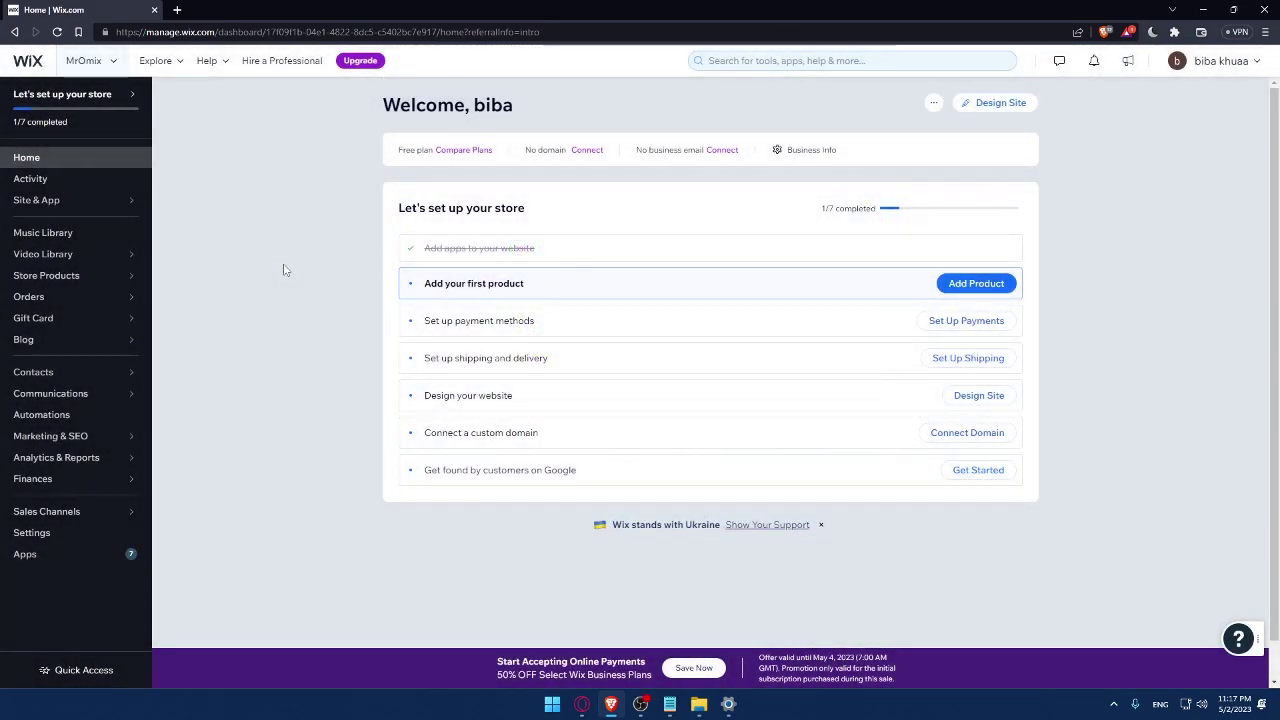
{"action": "left_click_drag", "start_coordinate": [394, 210], "coordinate": [572, 211]}
{"action": "left_click", "coordinate": [589, 211]}
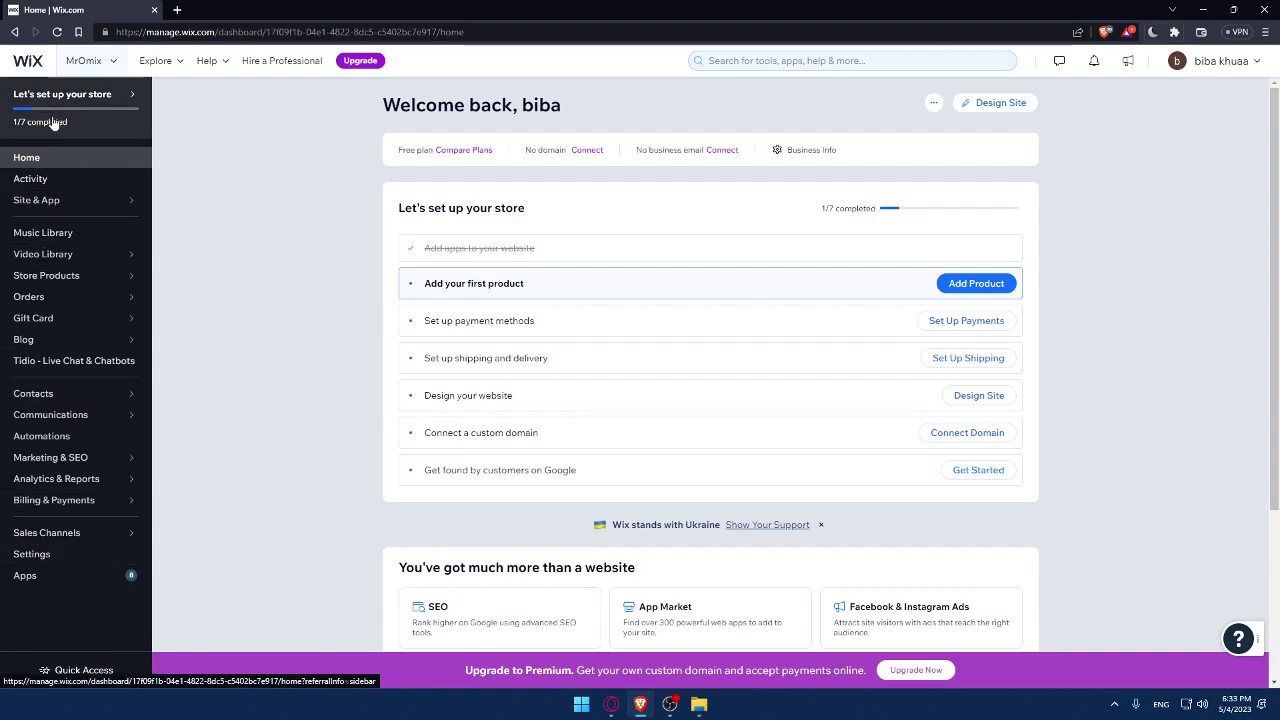
Search the App Market for '123 form'
{"action": "left_click", "coordinate": [100, 578]}
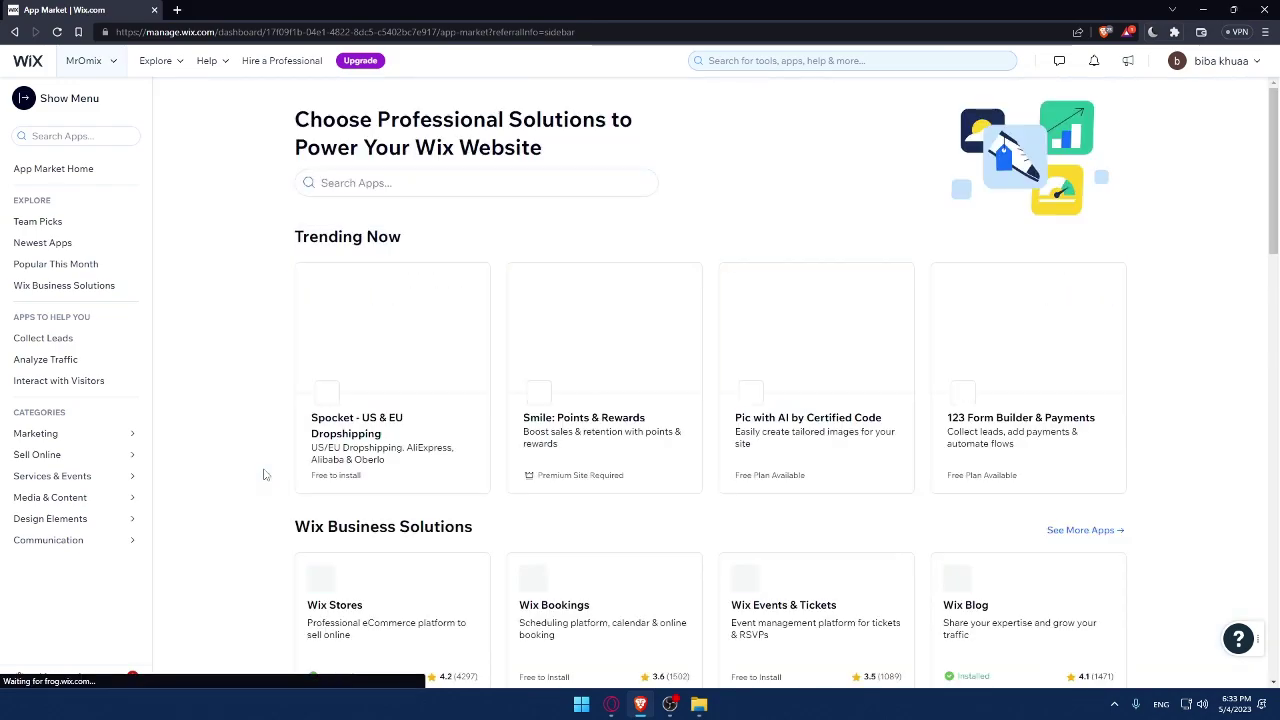
{"action": "left_click", "coordinate": [407, 184]}
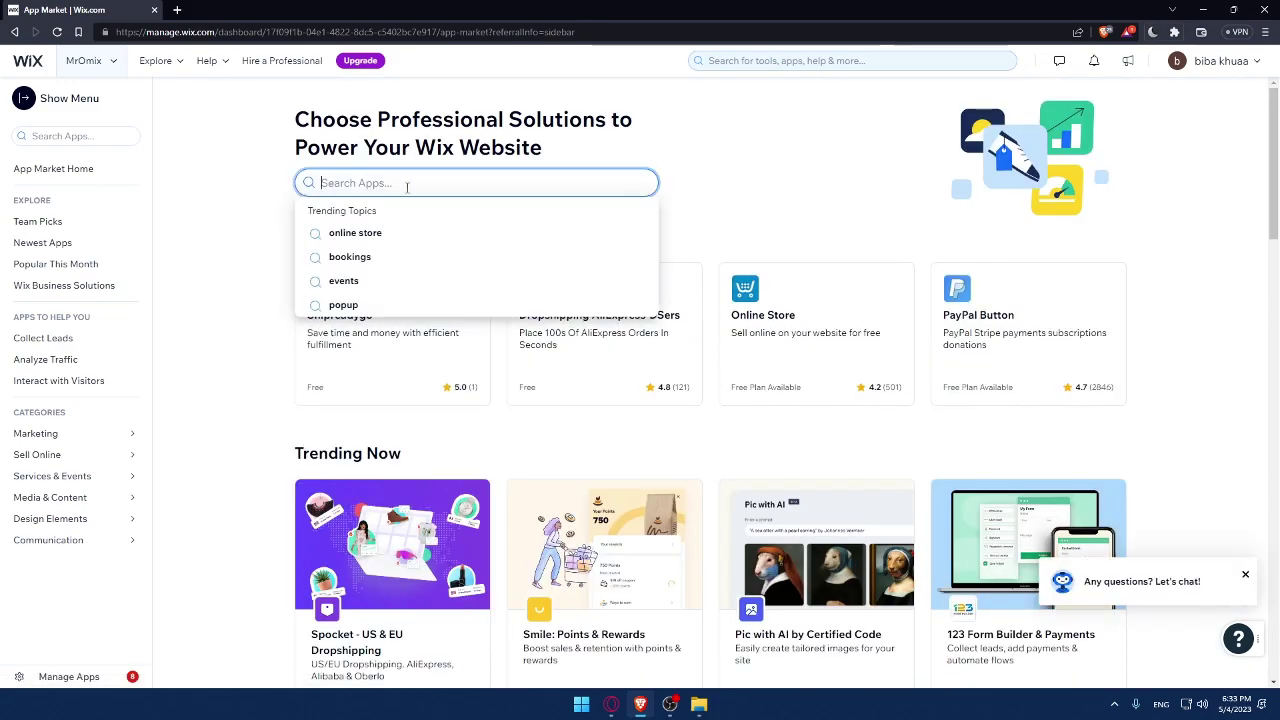
{"action": "type", "text": "123"}
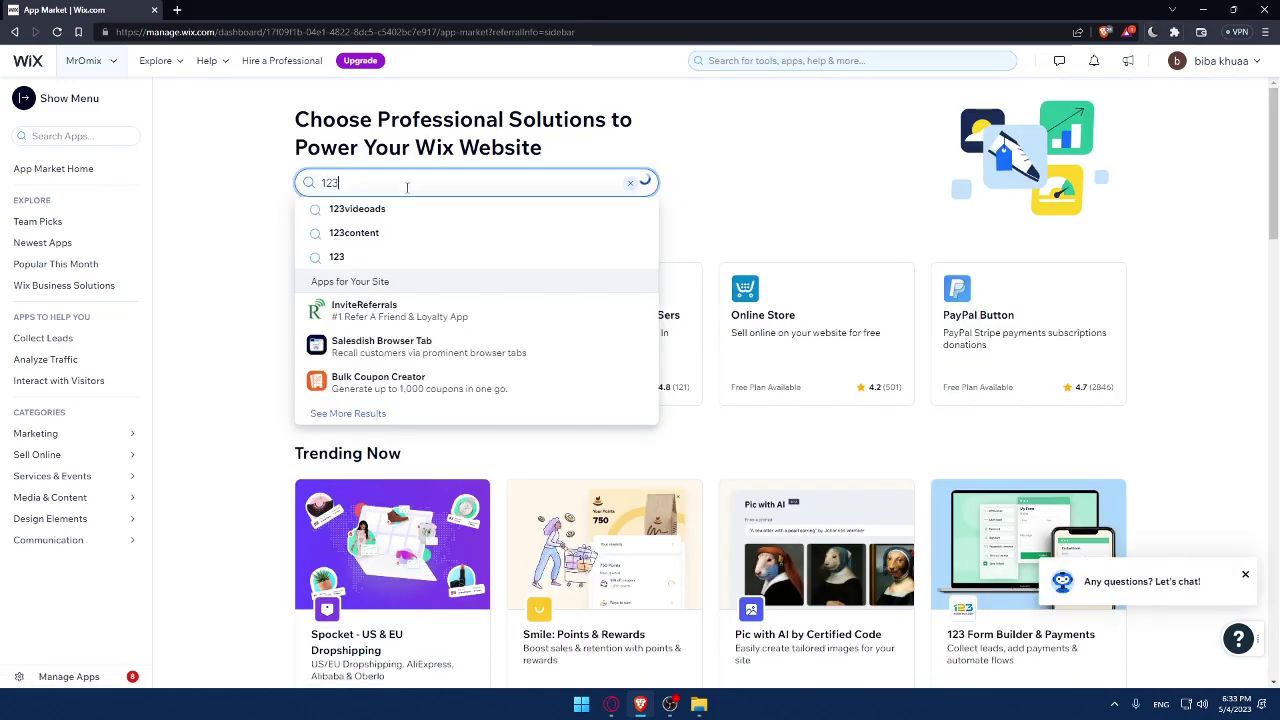
{"action": "type", "text": " form"}
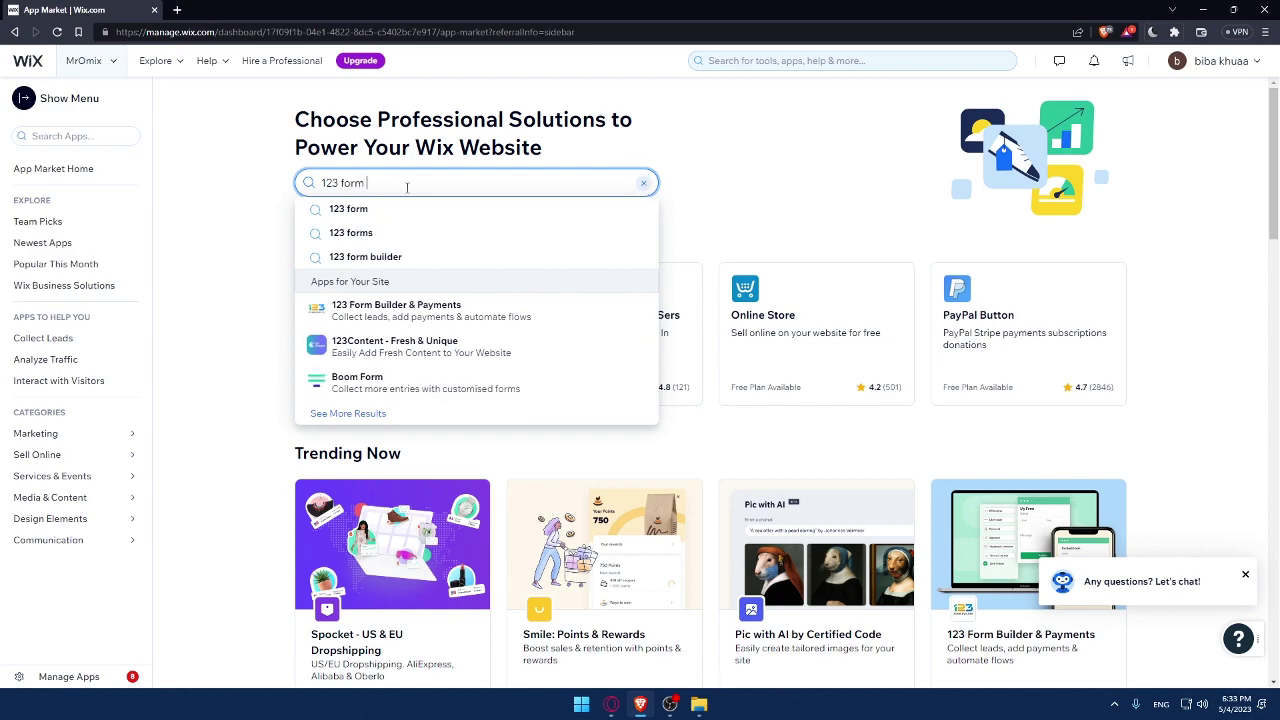
{"action": "key", "text": "Return"}
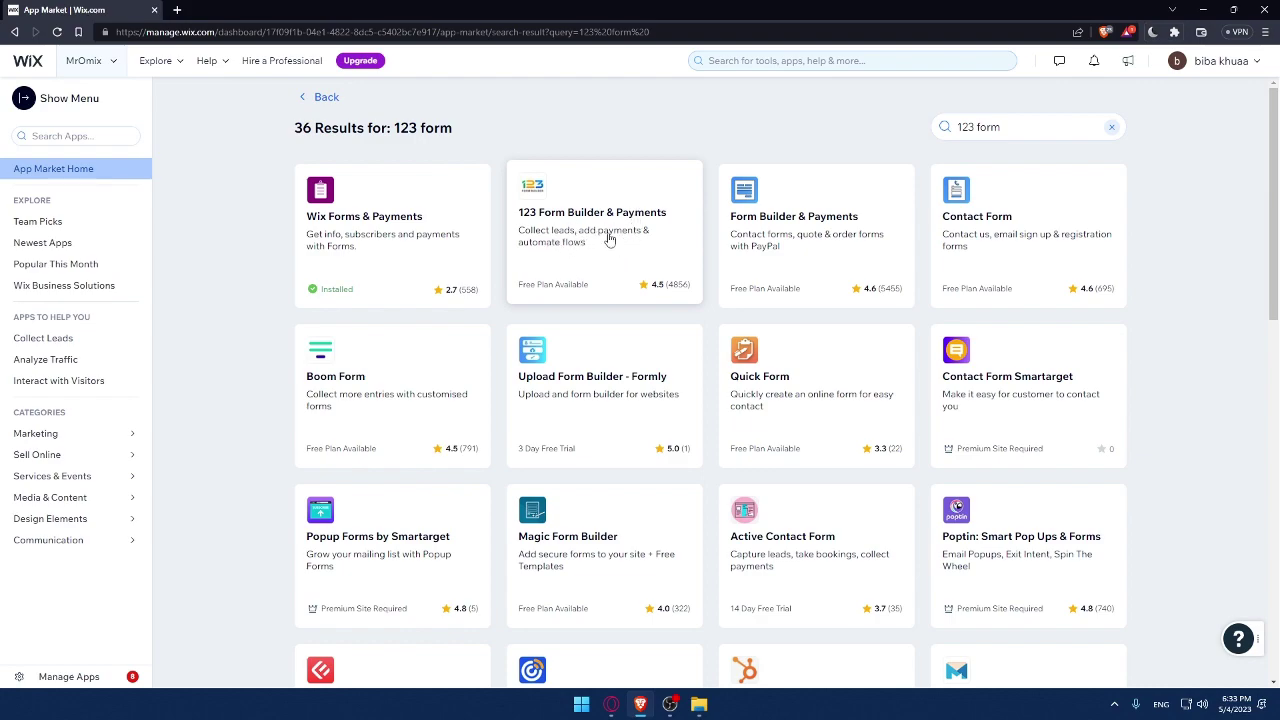
Open the 123 Form Builder & Payments app page and check its worldwide availability note
{"action": "left_click", "coordinate": [648, 289]}
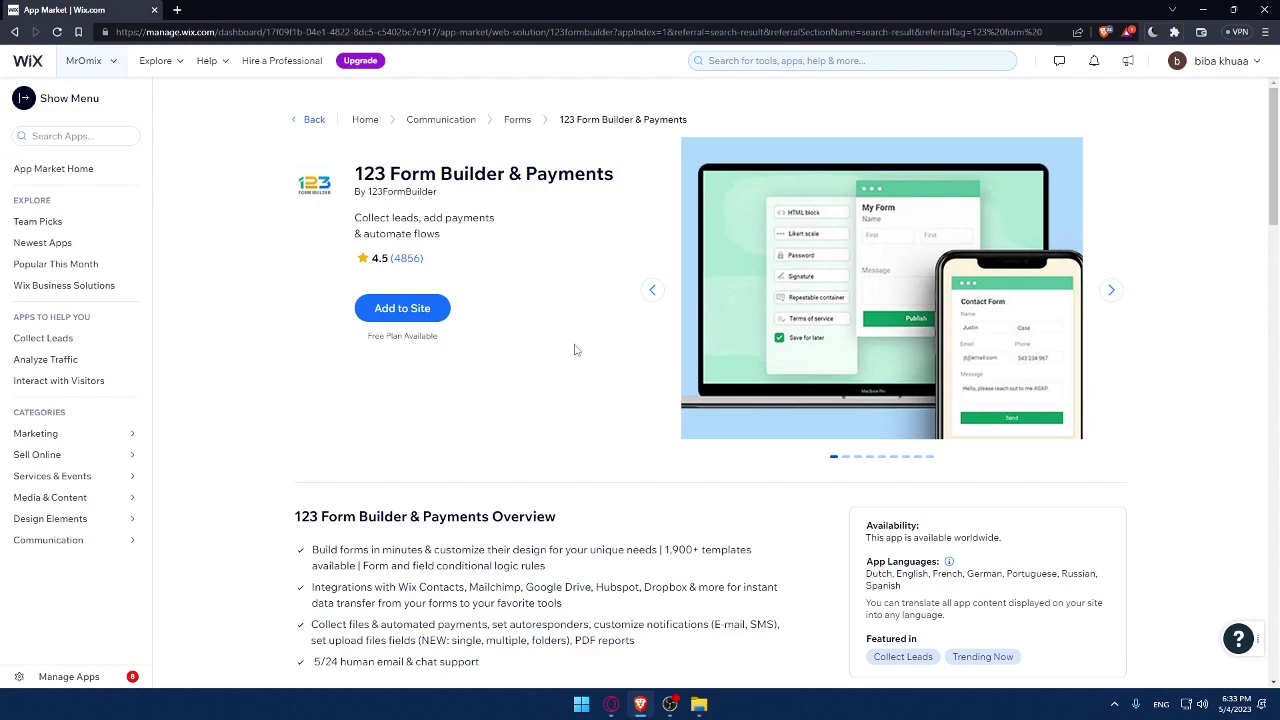
{"action": "scroll", "coordinate": [574, 349], "scroll_direction": "down", "scroll_amount": 1}
{"action": "left_click_drag", "start_coordinate": [866, 426], "coordinate": [1005, 428]}
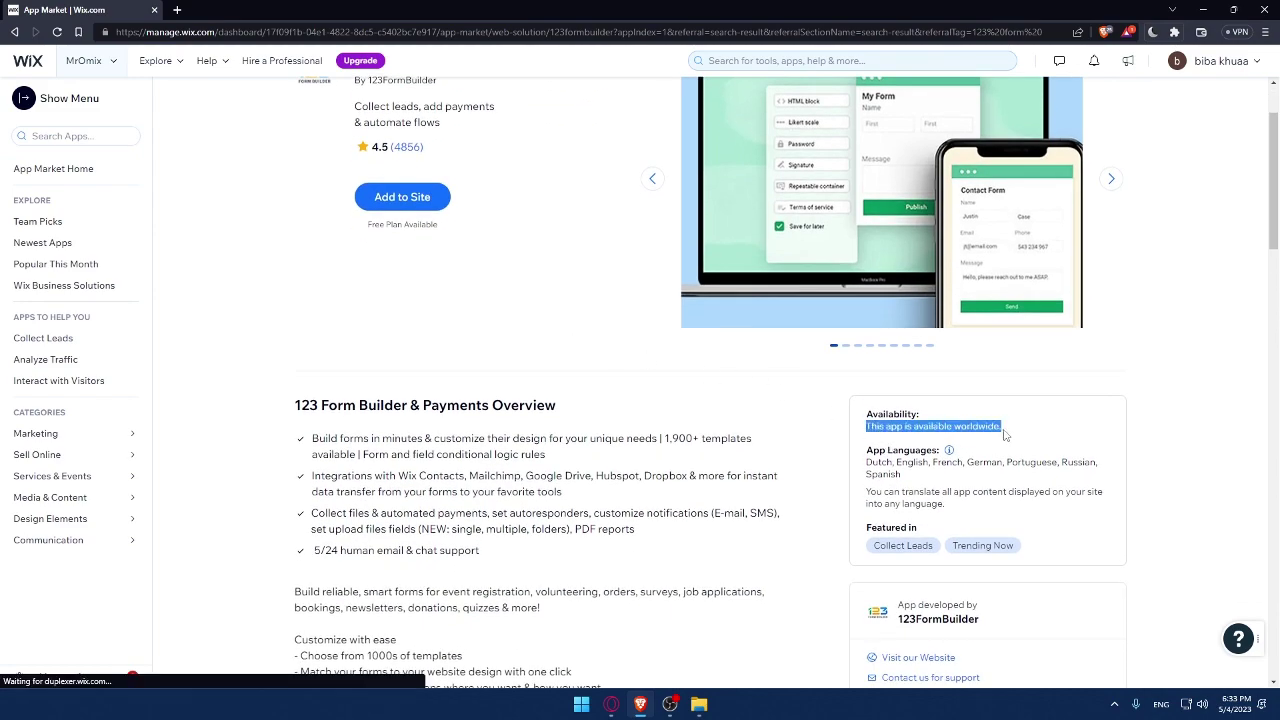
{"action": "left_click", "coordinate": [1028, 432]}
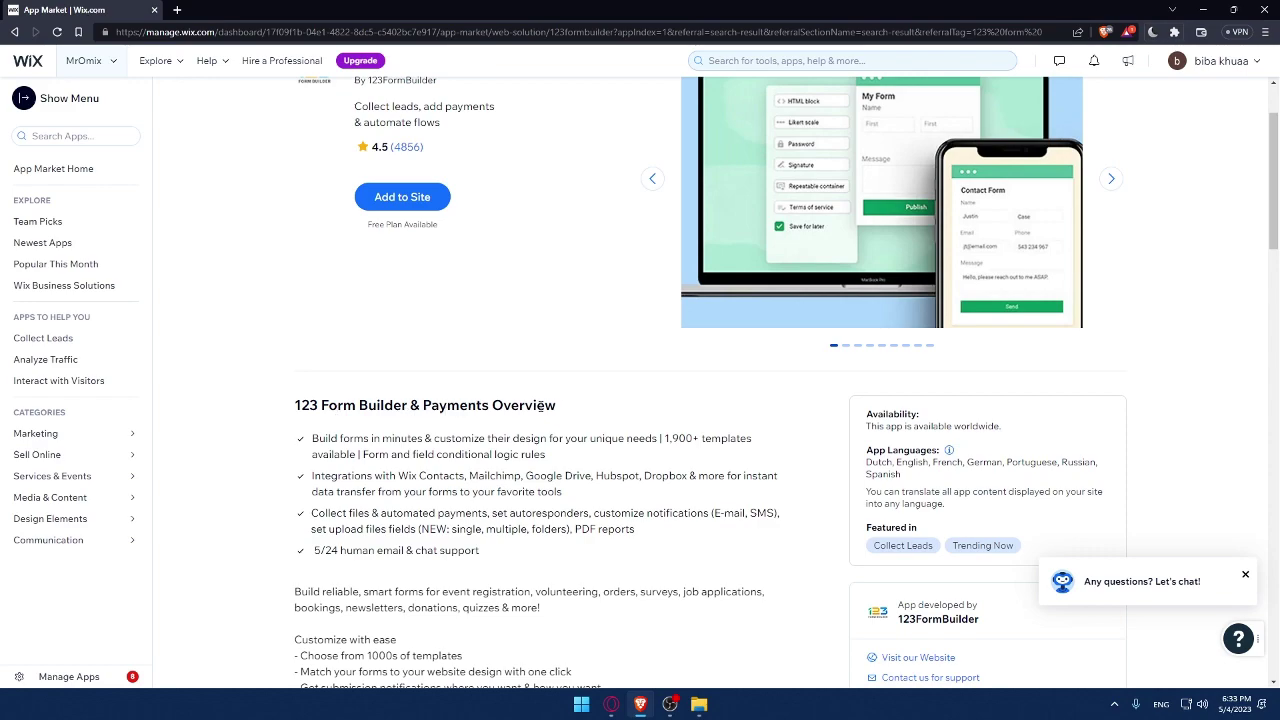
Read the app's overview section, including the 1,900+ templates bullet
{"action": "left_click_drag", "start_coordinate": [556, 405], "coordinate": [294, 405]}
{"action": "left_click", "coordinate": [600, 415]}
{"action": "left_click_drag", "start_coordinate": [600, 415], "coordinate": [271, 405]}
{"action": "left_click", "coordinate": [270, 419]}
{"action": "left_click_drag", "start_coordinate": [662, 441], "coordinate": [690, 442]}
{"action": "left_click", "coordinate": [354, 453]}
Expand the full description of the 123 Form Builder & Payments app
{"action": "scroll", "coordinate": [380, 573], "scroll_direction": "down", "scroll_amount": 1}
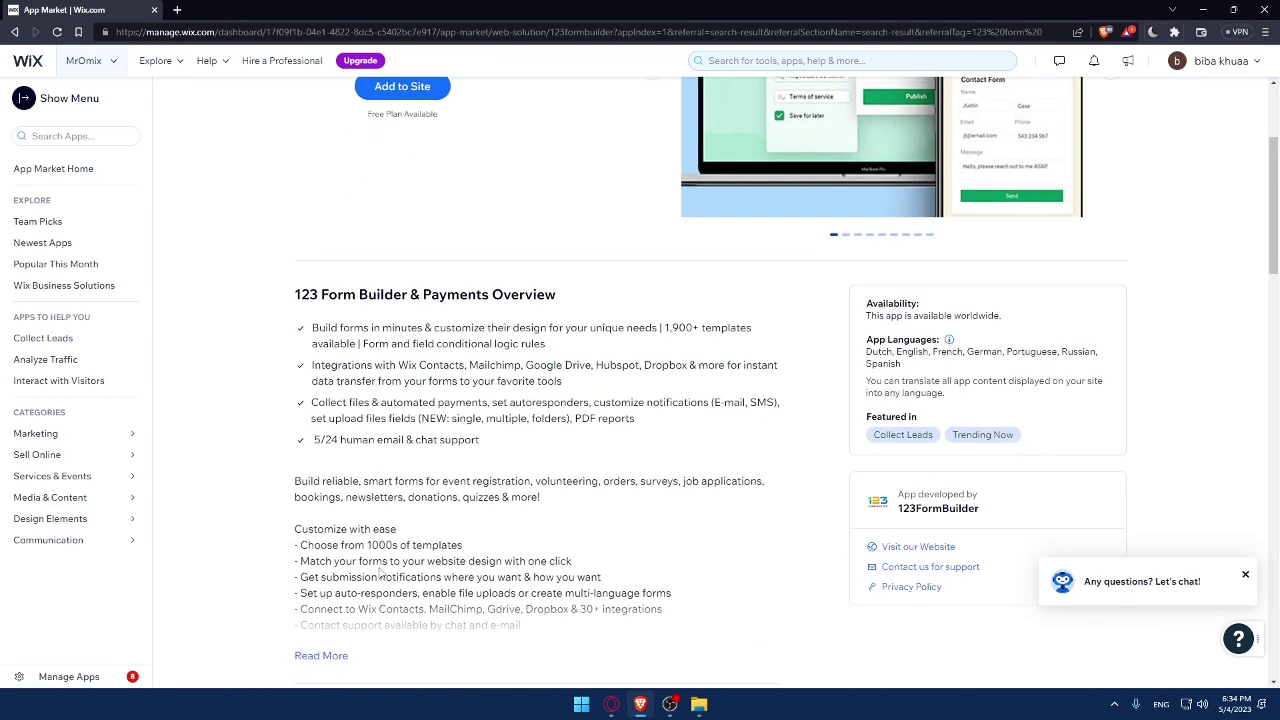
{"action": "scroll", "coordinate": [365, 560], "scroll_direction": "down", "scroll_amount": 1}
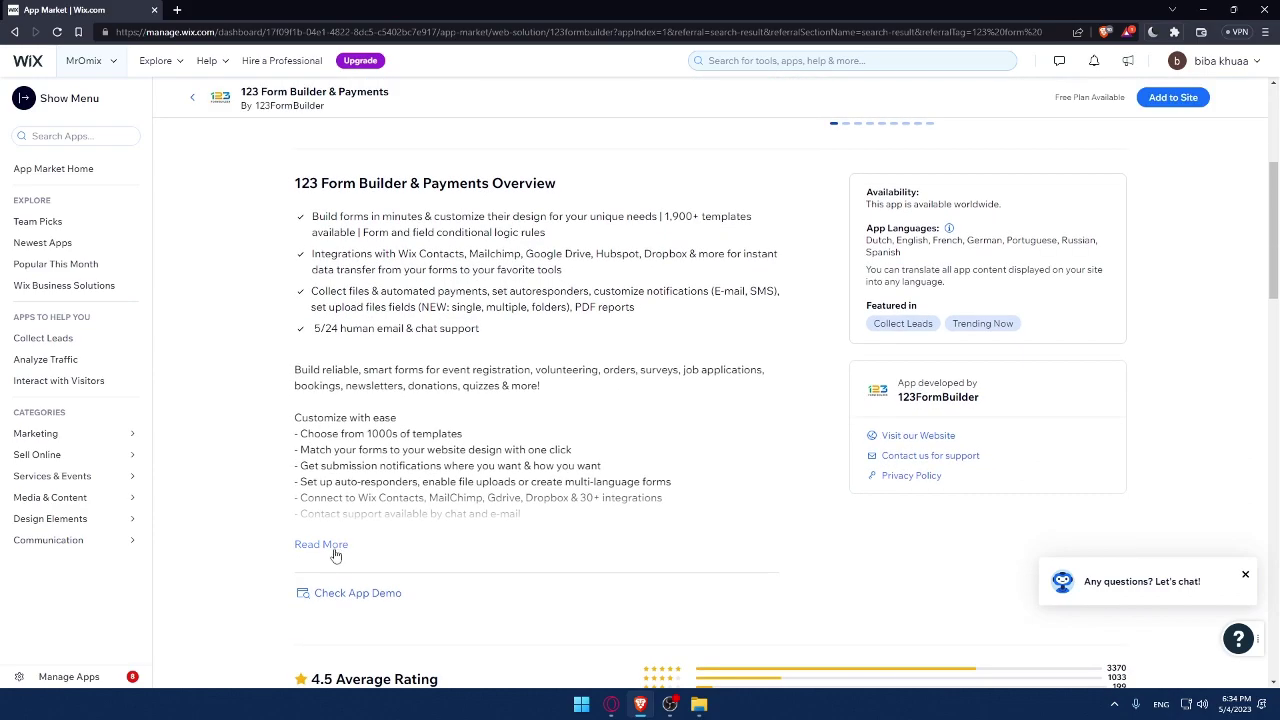
{"action": "left_click", "coordinate": [321, 544]}
{"action": "scroll", "coordinate": [336, 540], "scroll_direction": "down", "scroll_amount": 1}
{"action": "scroll", "coordinate": [302, 352], "scroll_direction": "up", "scroll_amount": 3}
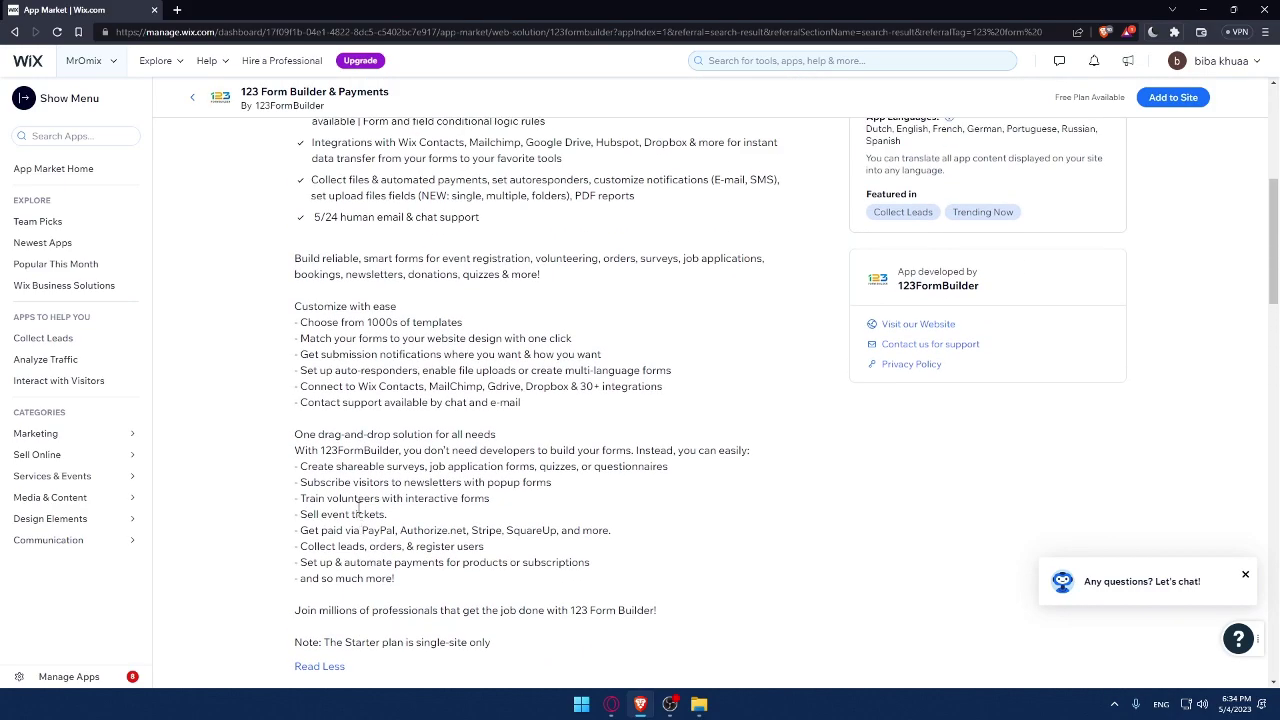
Look back over the app page, noting the Free Plan Available note
{"action": "left_click_drag", "start_coordinate": [304, 327], "coordinate": [507, 425]}
{"action": "scroll", "coordinate": [450, 430], "scroll_direction": "down", "scroll_amount": 8}
{"action": "scroll", "coordinate": [520, 448], "scroll_direction": "up", "scroll_amount": 8}
{"action": "scroll", "coordinate": [507, 425], "scroll_direction": "down", "scroll_amount": 1}
{"action": "scroll", "coordinate": [505, 420], "scroll_direction": "up", "scroll_amount": 4}
{"action": "left_click", "coordinate": [560, 471]}
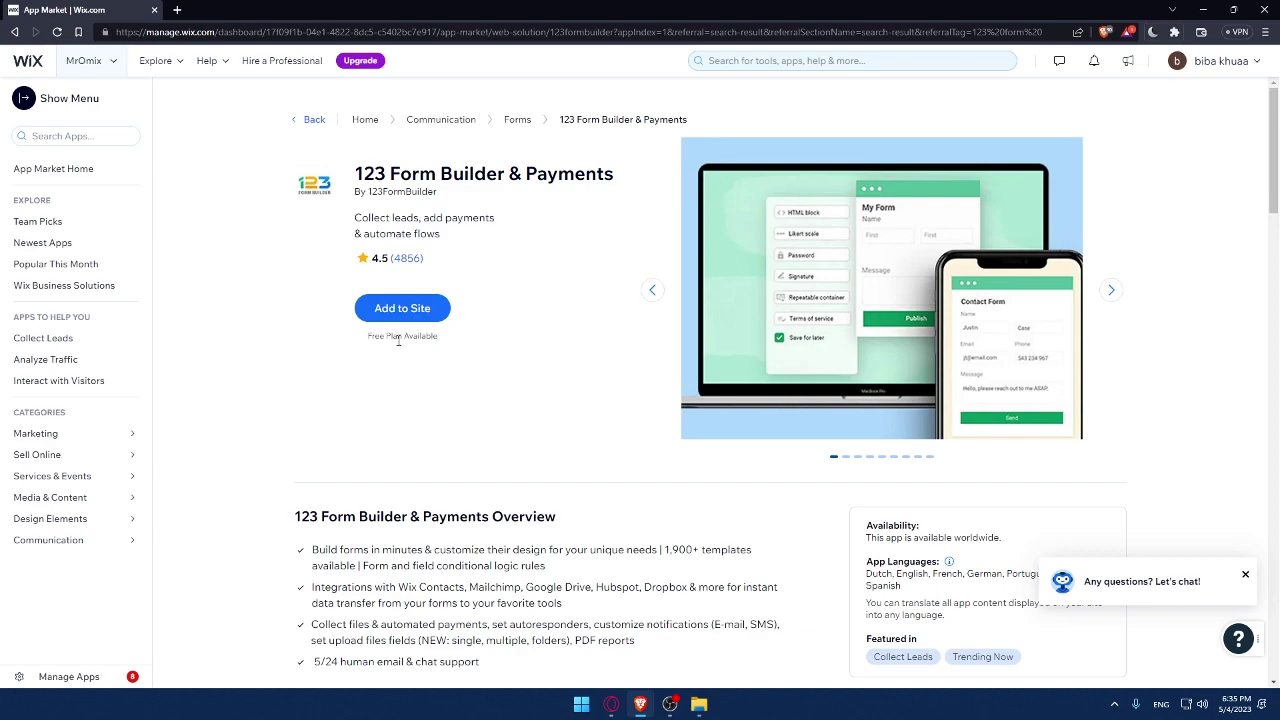
{"action": "left_click_drag", "start_coordinate": [368, 337], "coordinate": [450, 360]}
{"action": "left_click", "coordinate": [449, 364]}
Add 123 Form Builder & Payments to the MrOmix site, agreeing to its permissions
{"action": "left_click", "coordinate": [405, 309]}
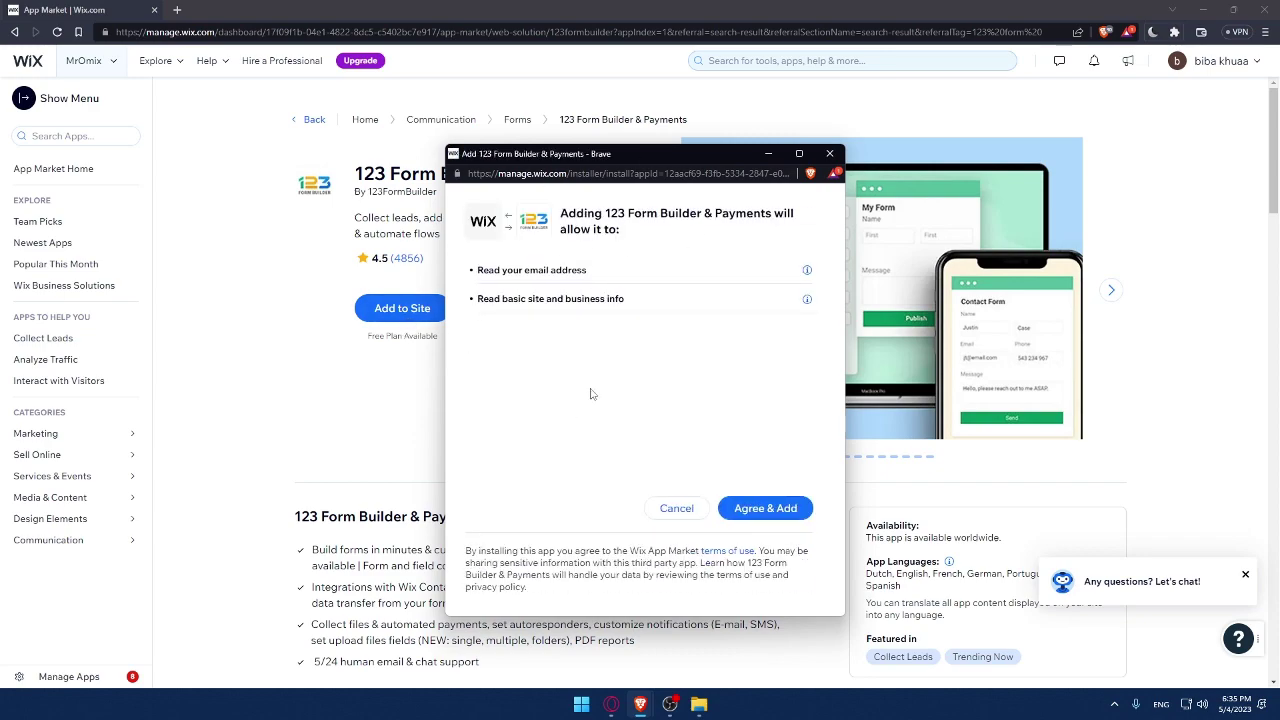
{"action": "left_click", "coordinate": [778, 510]}
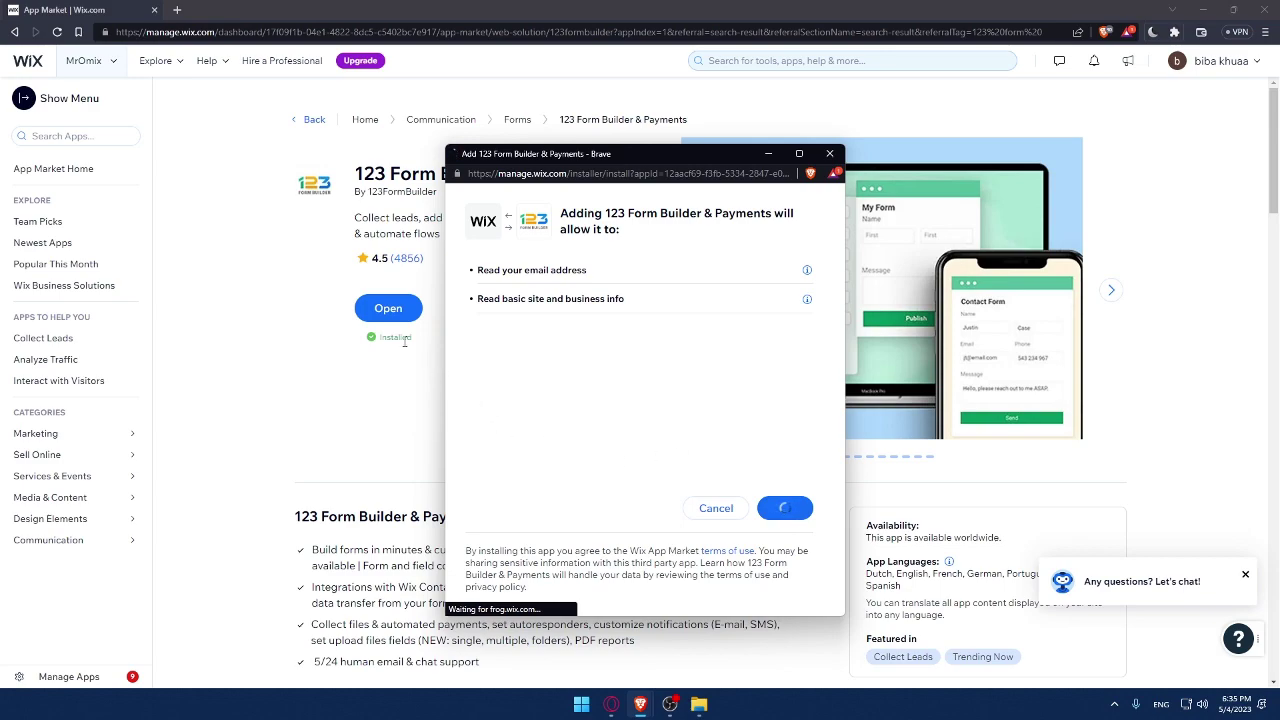
{"action": "left_click_drag", "start_coordinate": [366, 341], "coordinate": [403, 337]}
{"action": "left_click", "coordinate": [403, 338]}
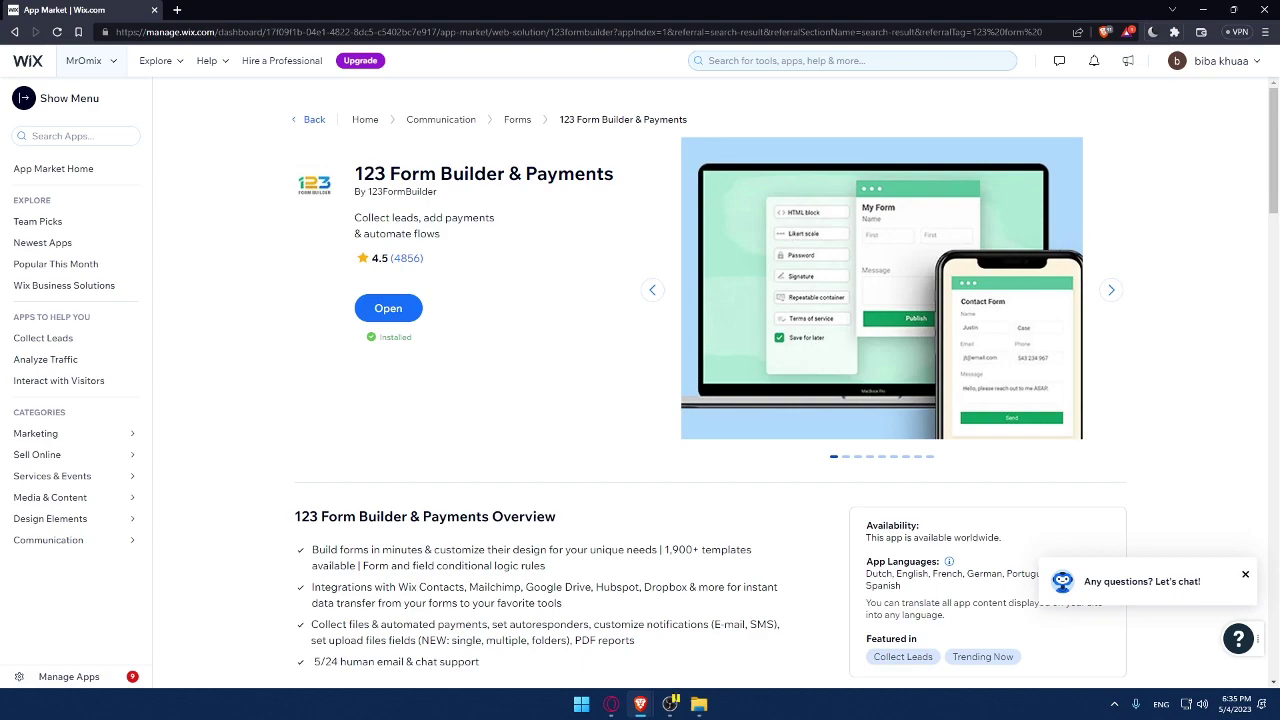
{"action": "left_click", "coordinate": [611, 704]}
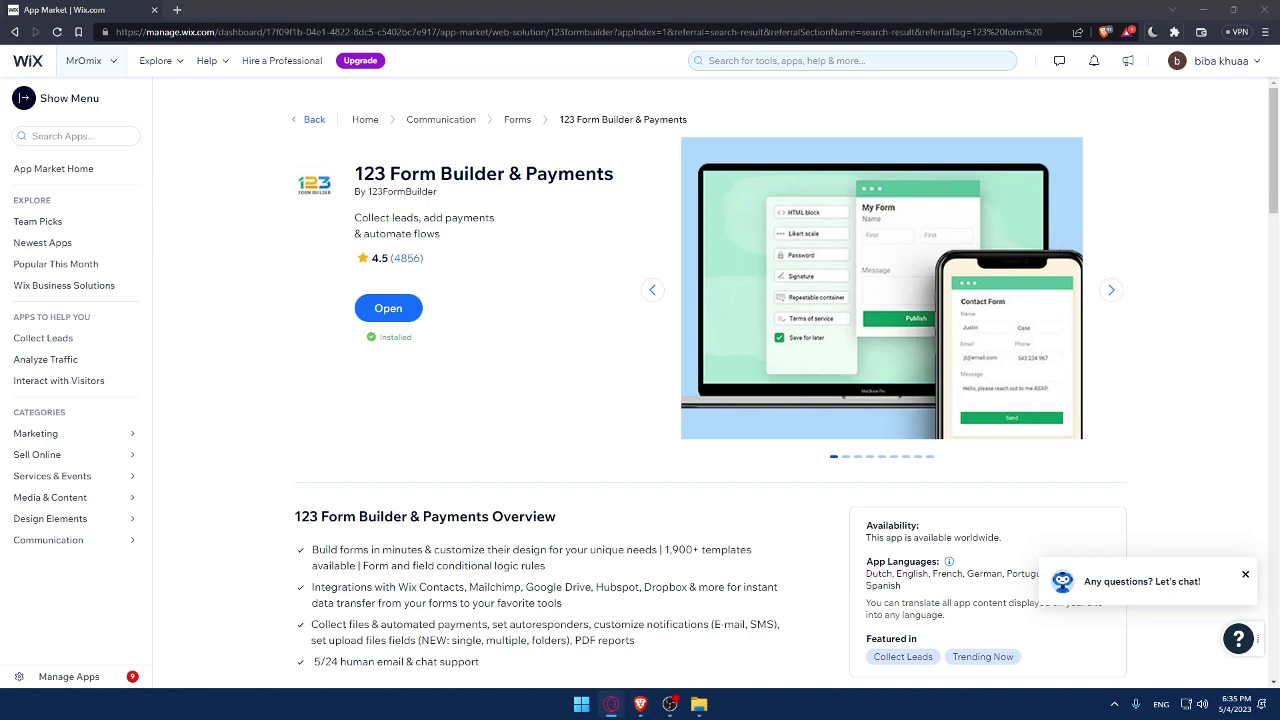